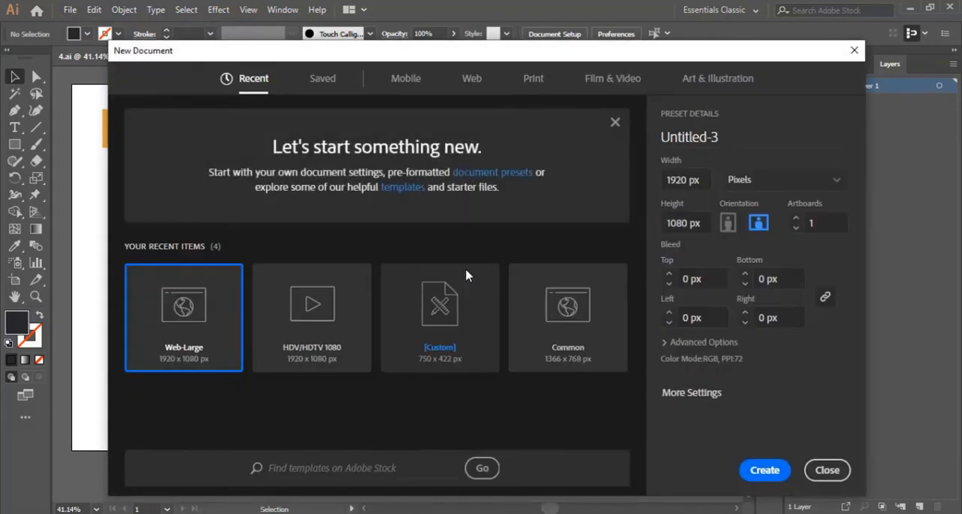
- Create a 1920 x 1080 px document and copy the orange and dark squares from 4.ai into its upper-left corner
double_click(264, 316)
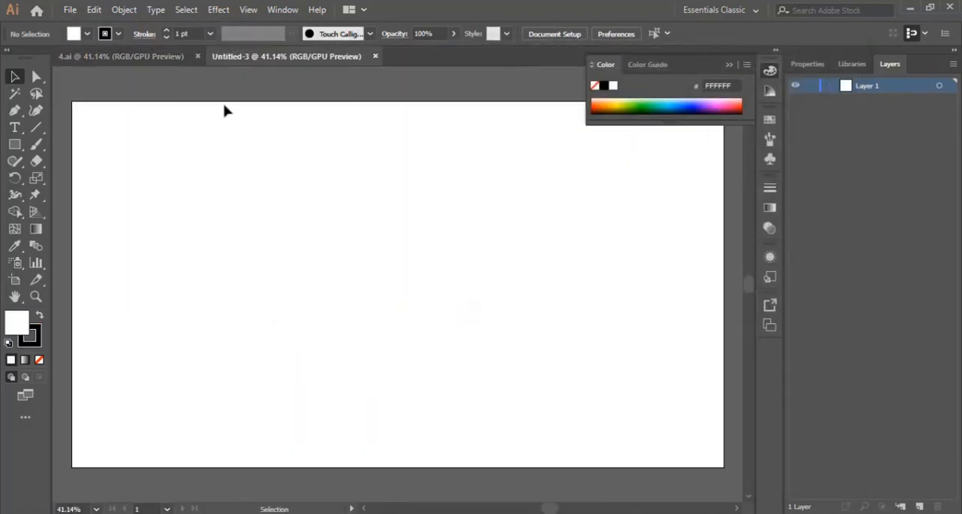
click(158, 58)
drag(201, 169, 112, 123)
mouse_move(172, 127)
mouse_down()
mouse_move(299, 74)
mouse_move(309, 60)
mouse_move(206, 126)
mouse_move(145, 150)
mouse_move(168, 151)
mouse_move(173, 141)
mouse_up()
click(270, 160)
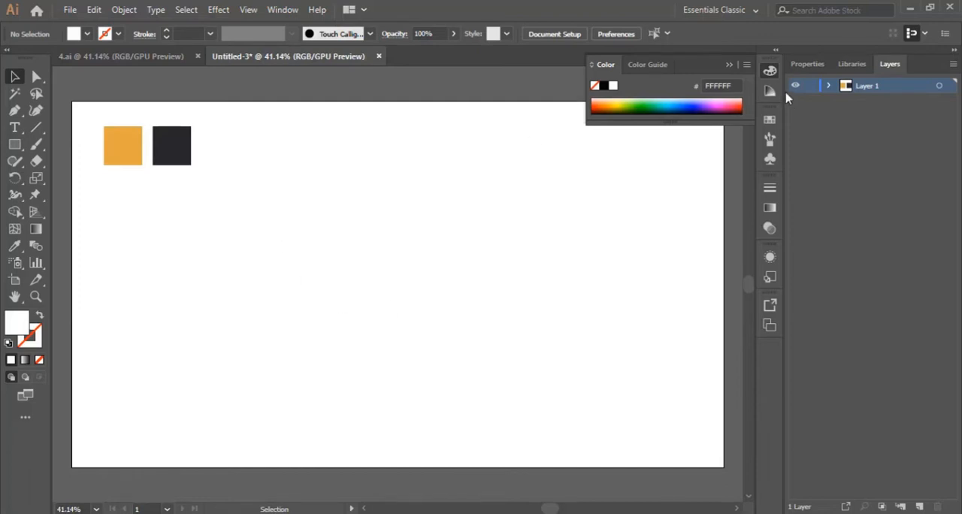
click(730, 66)
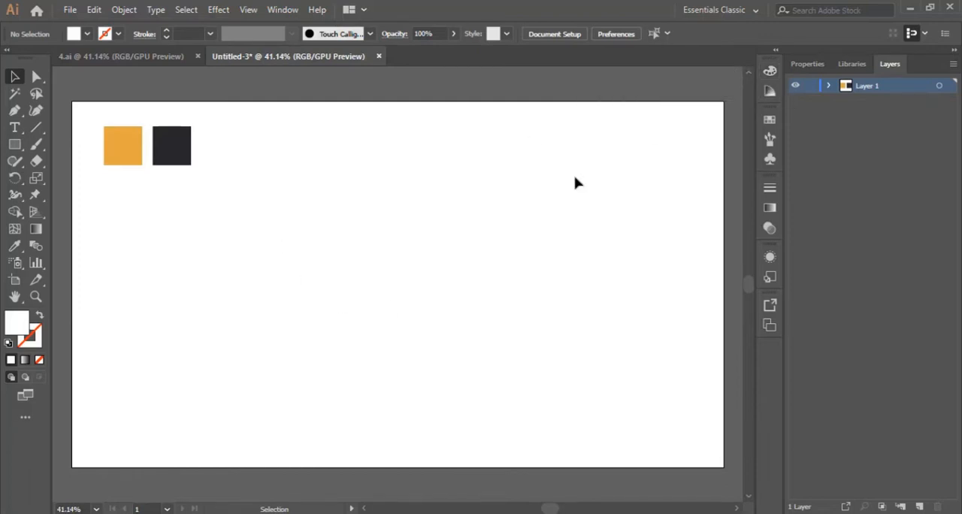
- Draw a closed bird-head-like path with the Pen tool on the artboard's right half, with a rounded top, small beak and pointed lower end
scroll(473, 242, down, 1)
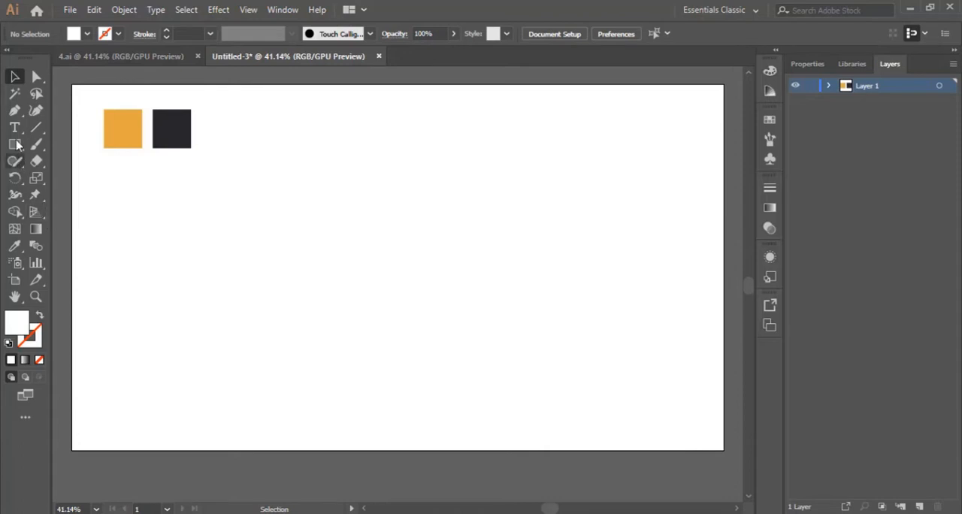
click(14, 110)
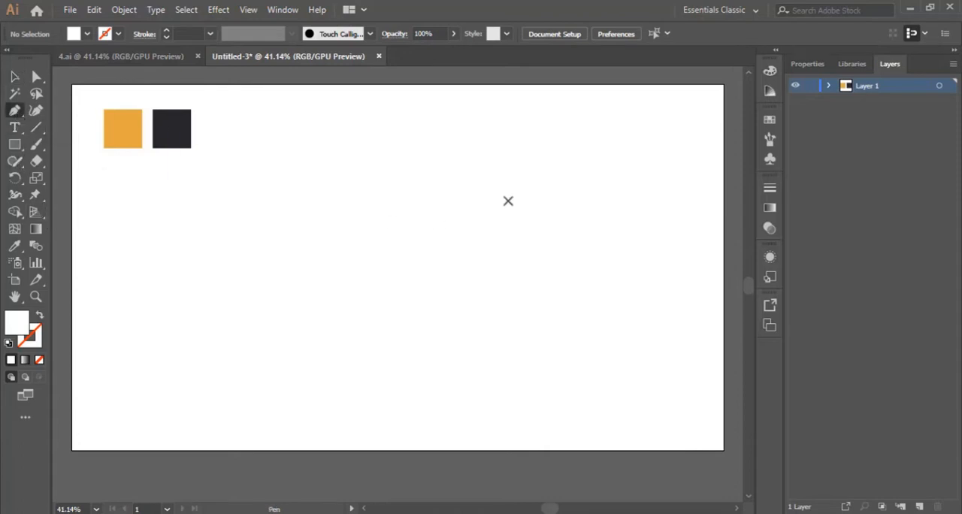
click(522, 195)
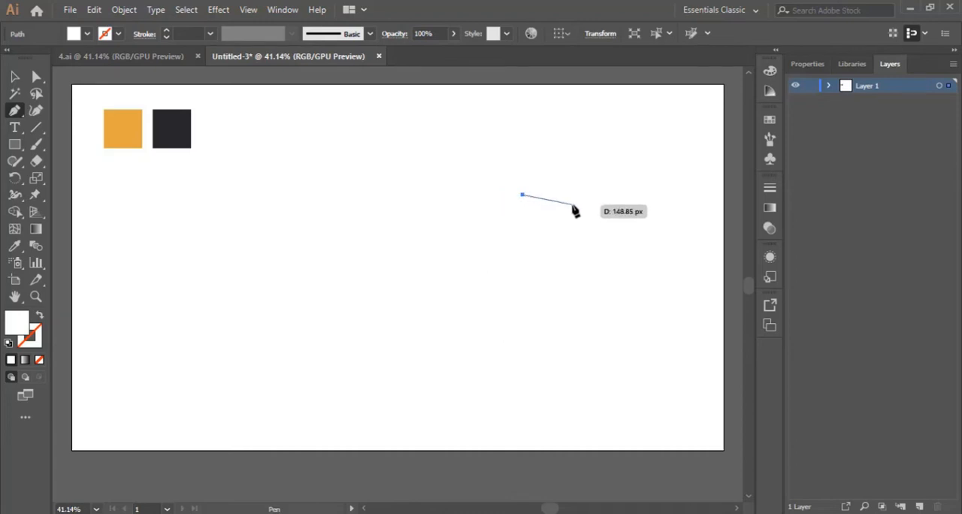
drag(569, 205, 592, 229)
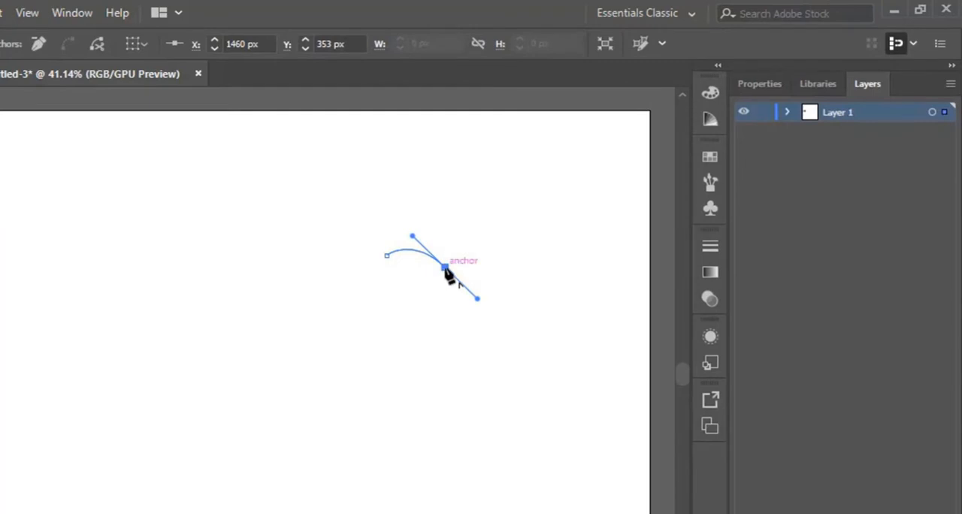
click(445, 268)
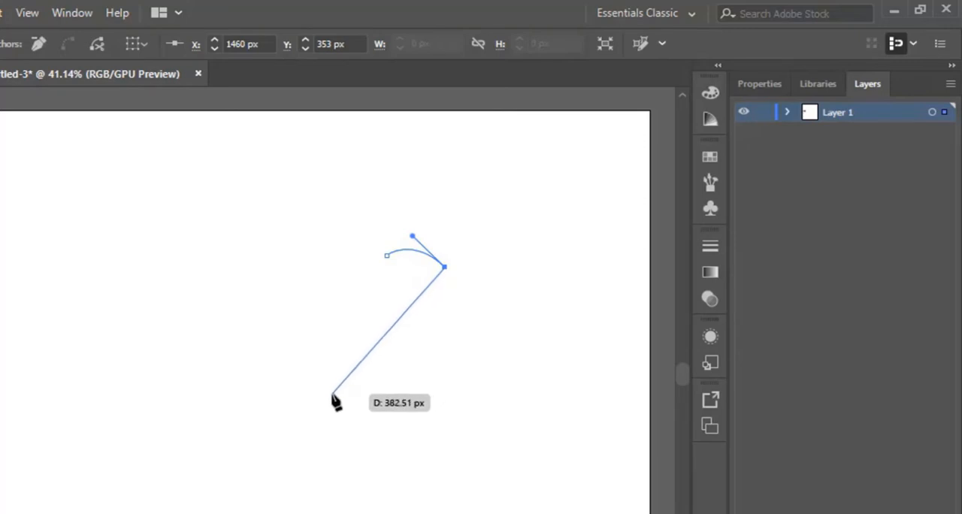
drag(333, 394, 348, 513)
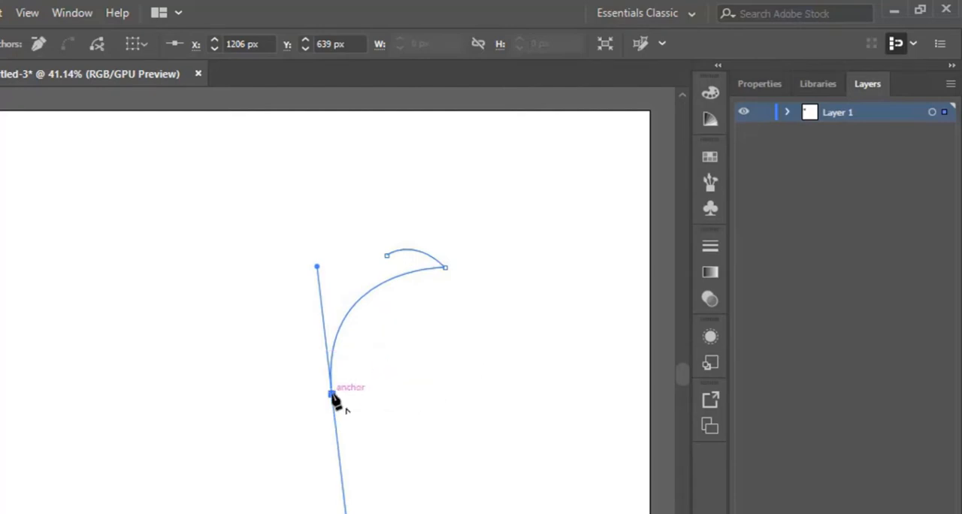
drag(332, 394, 357, 143)
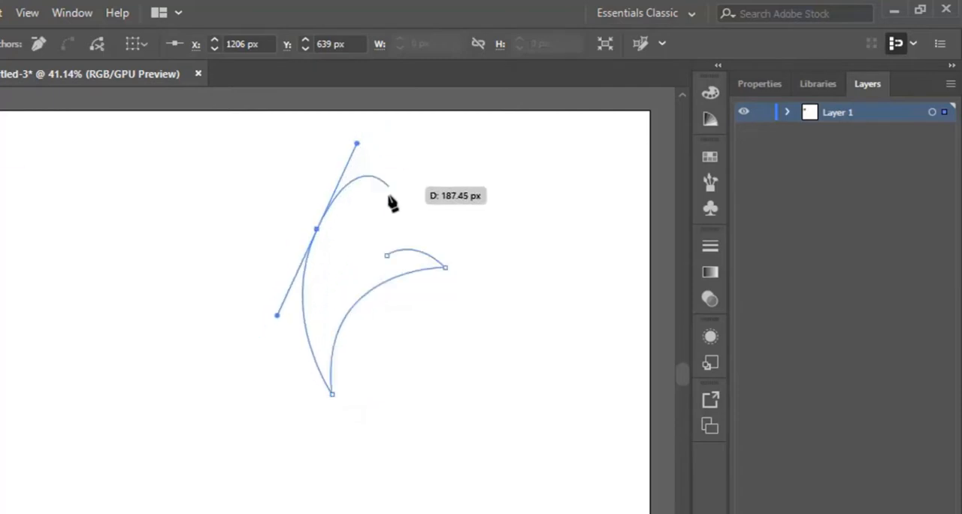
click(317, 229)
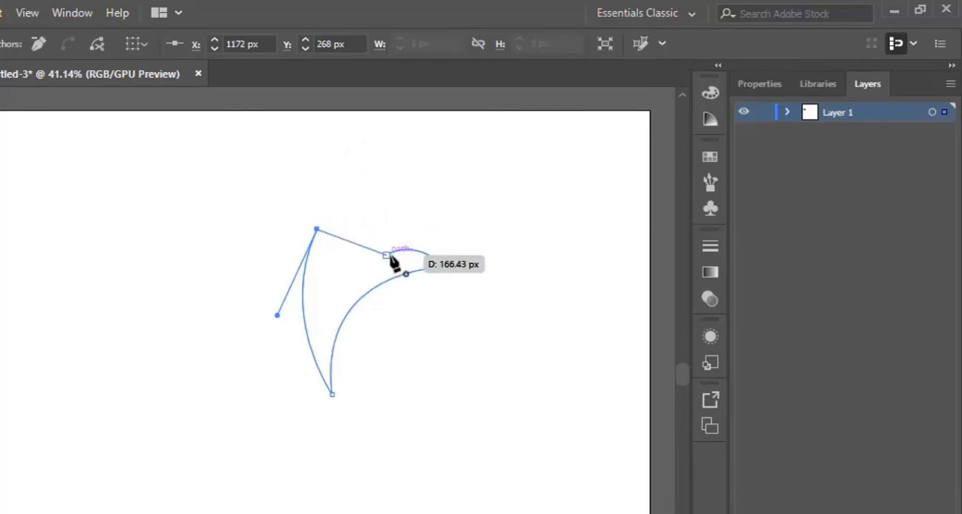
drag(386, 255, 420, 303)
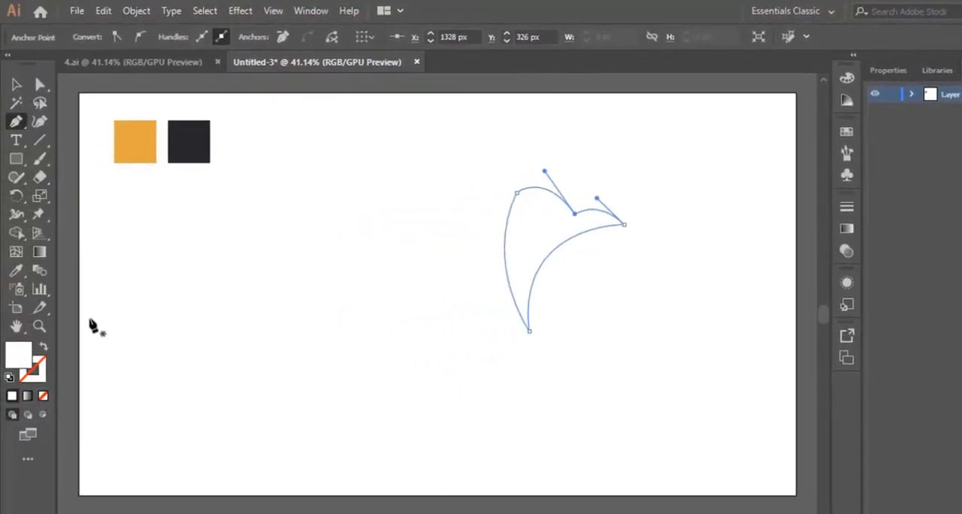
- Give the new path no fill and a black stroke
click(44, 349)
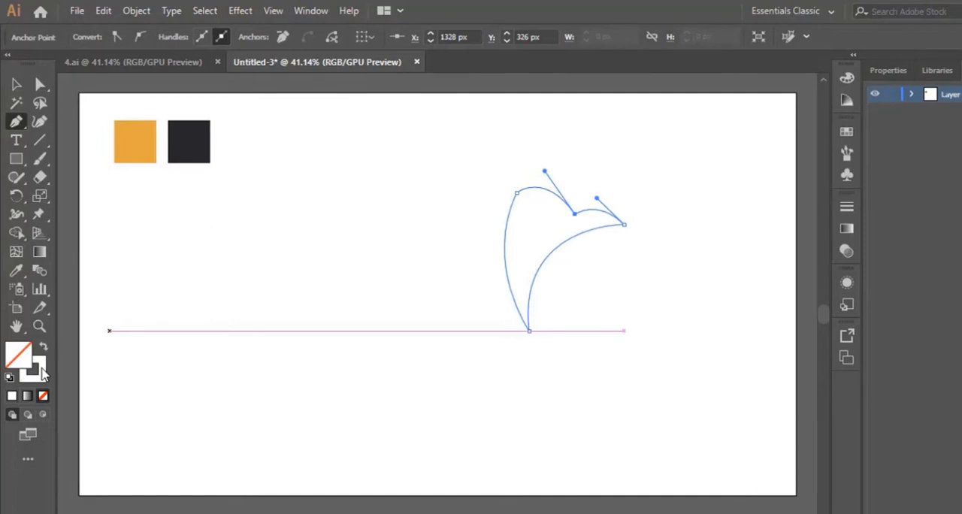
click(43, 369)
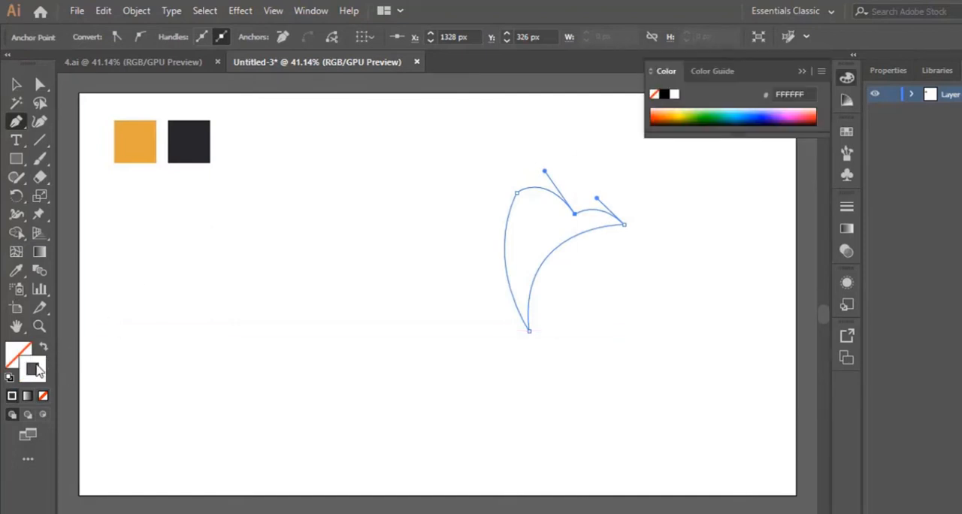
double_click(38, 369)
drag(706, 293, 565, 414)
click(938, 214)
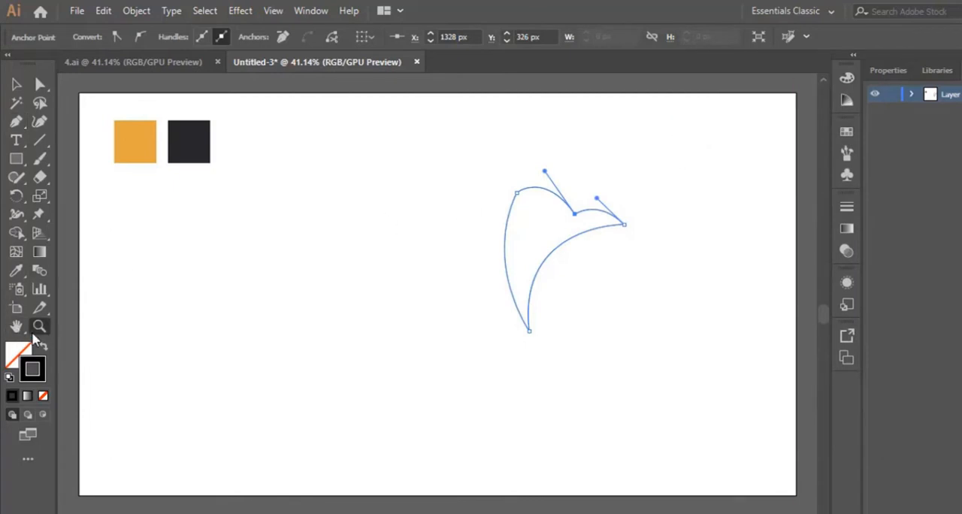
- Round out the path's upper-left side with the Curvature tool and extend its lower tip down and to the right
click(553, 248)
click(377, 317)
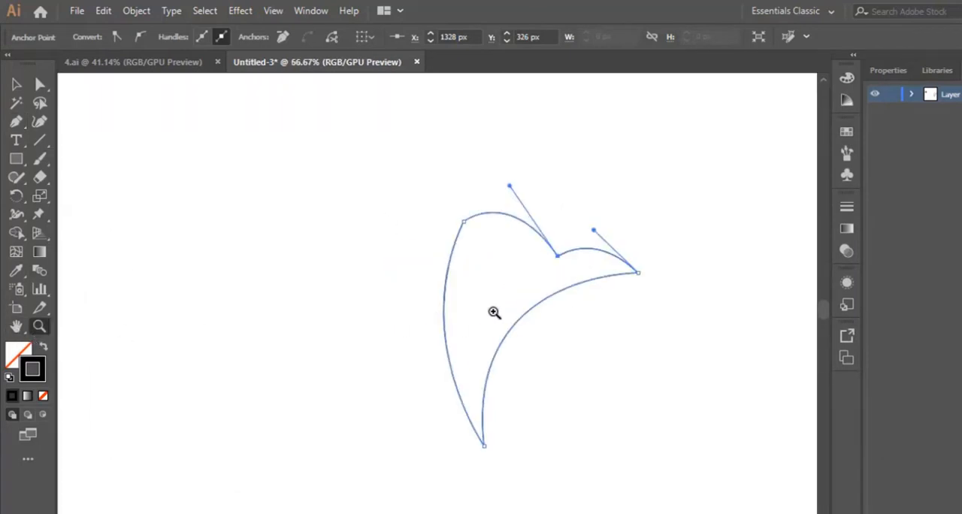
click(493, 314)
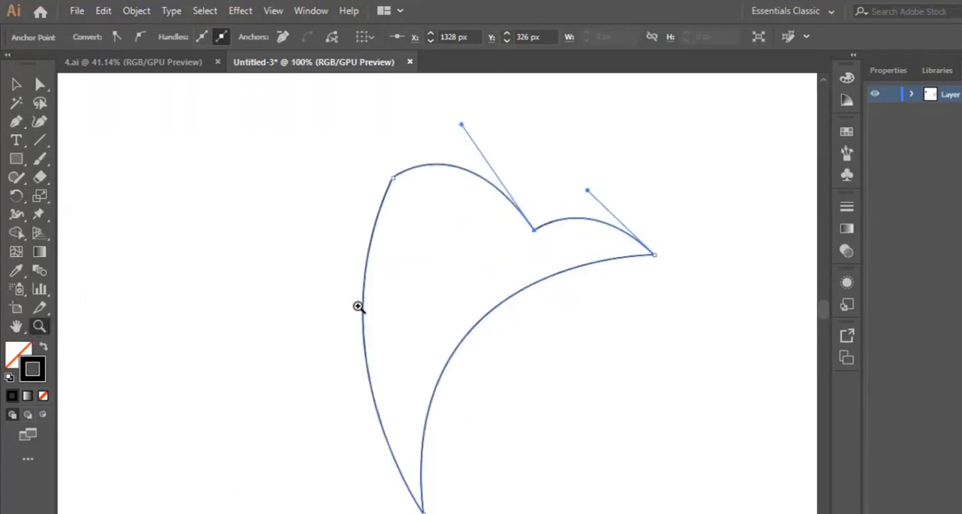
click(39, 121)
drag(393, 178, 357, 271)
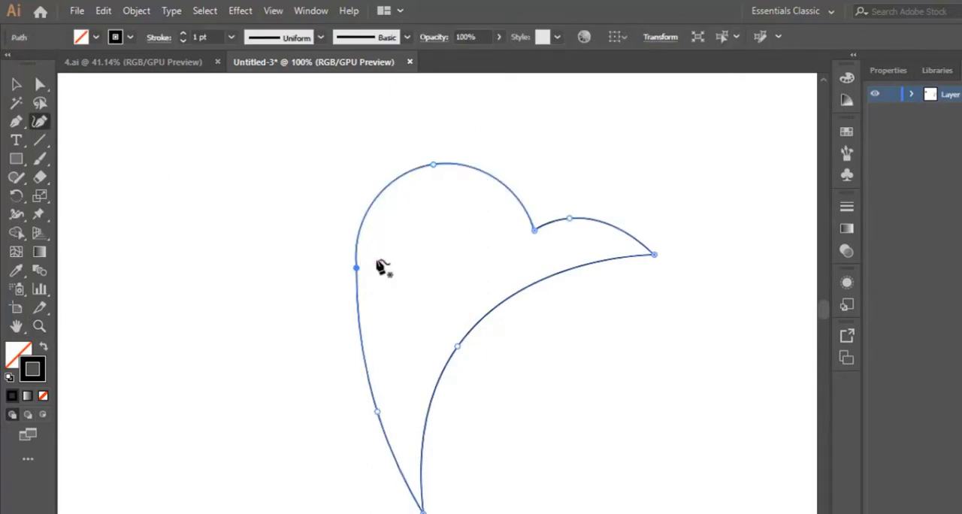
scroll(382, 266, down, 3)
drag(355, 158, 351, 197)
scroll(432, 308, down, 3)
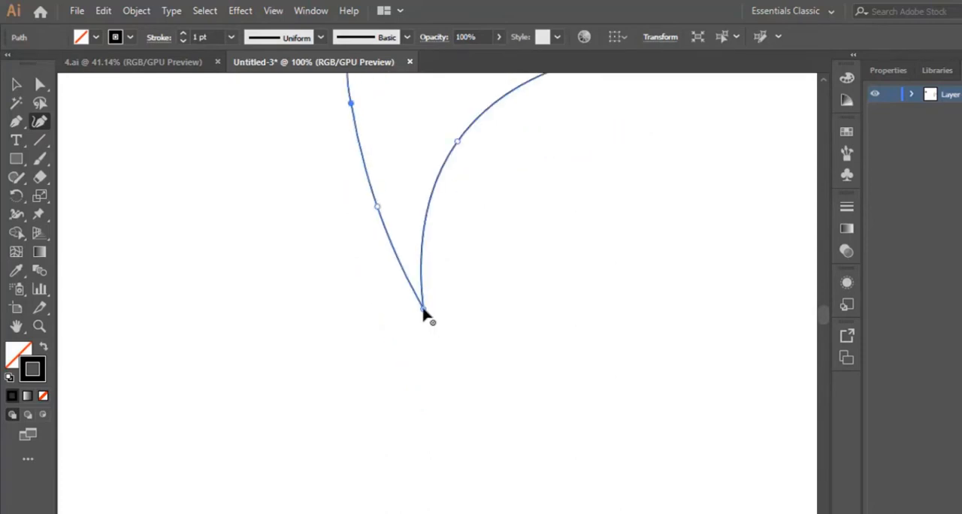
drag(423, 307, 471, 385)
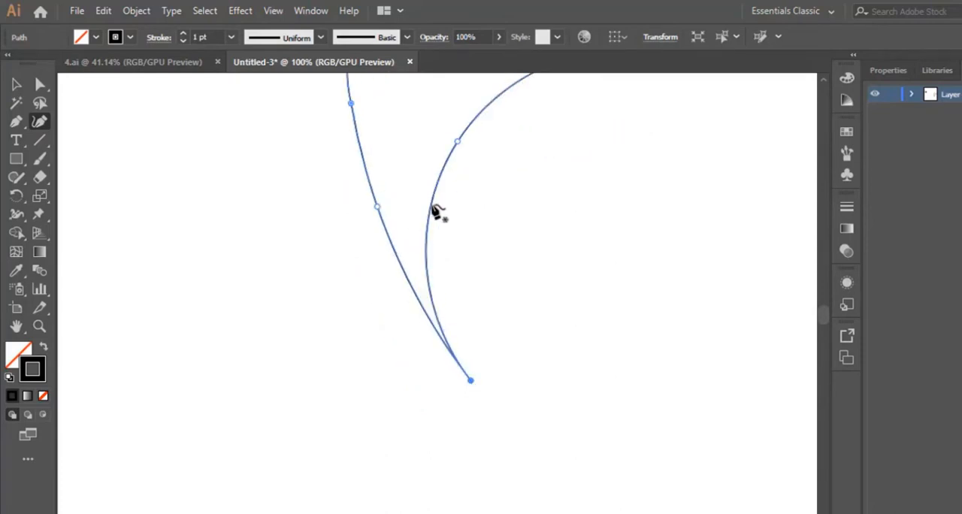
- Refine the beak by raising the notch anchor slightly, adjusting its upper curve and pulling the beak tip inward
scroll(448, 216, up, 5)
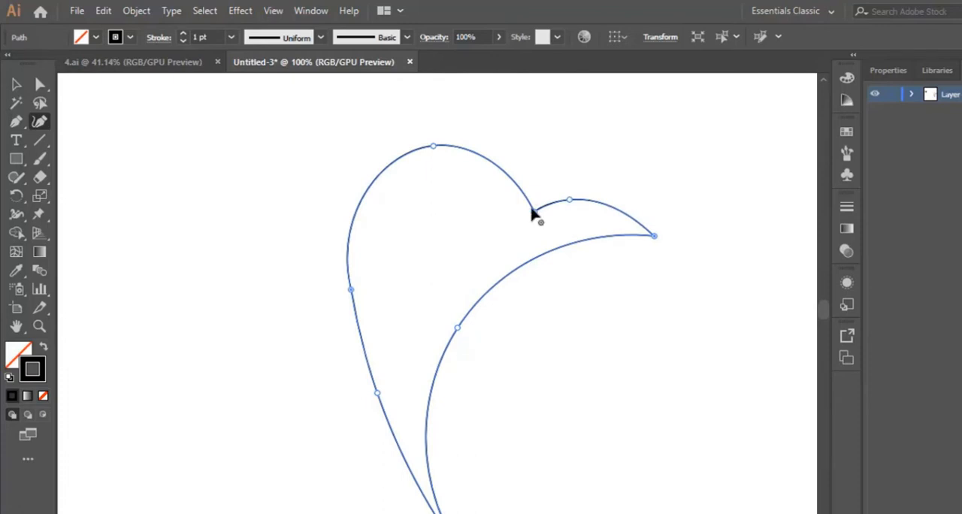
drag(534, 212, 536, 208)
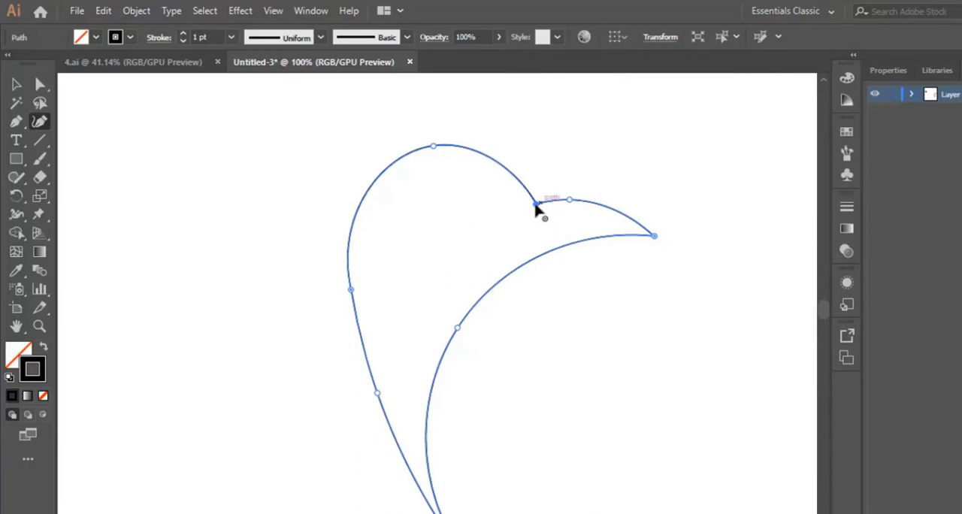
drag(536, 210, 566, 189)
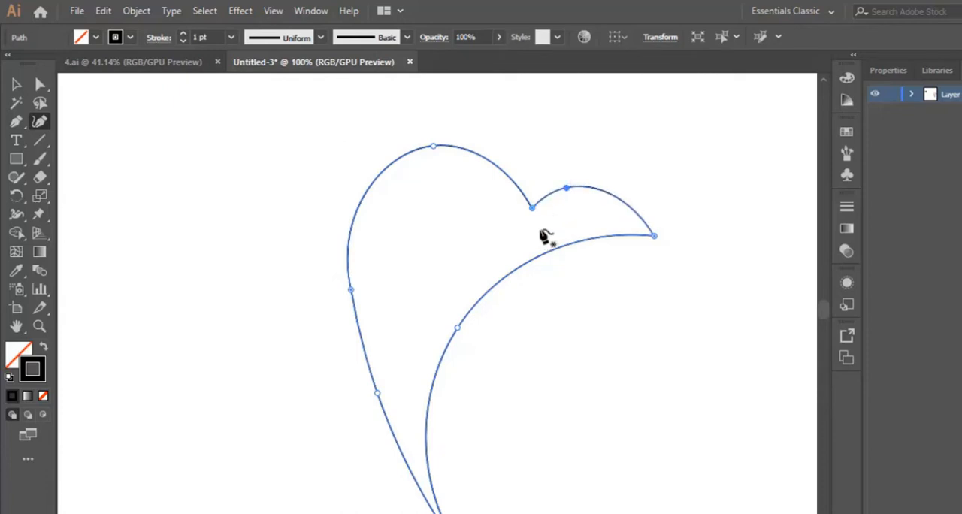
scroll(542, 237, down, 2)
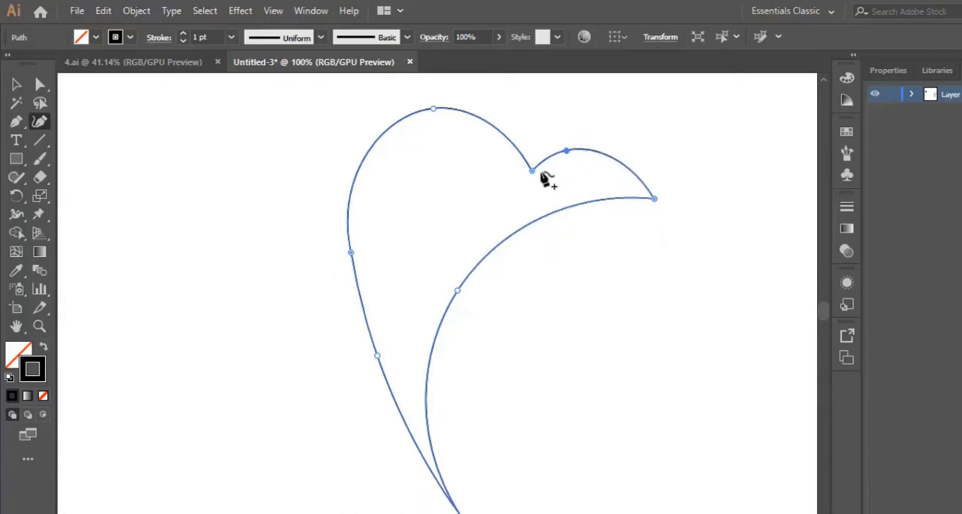
drag(531, 168, 531, 161)
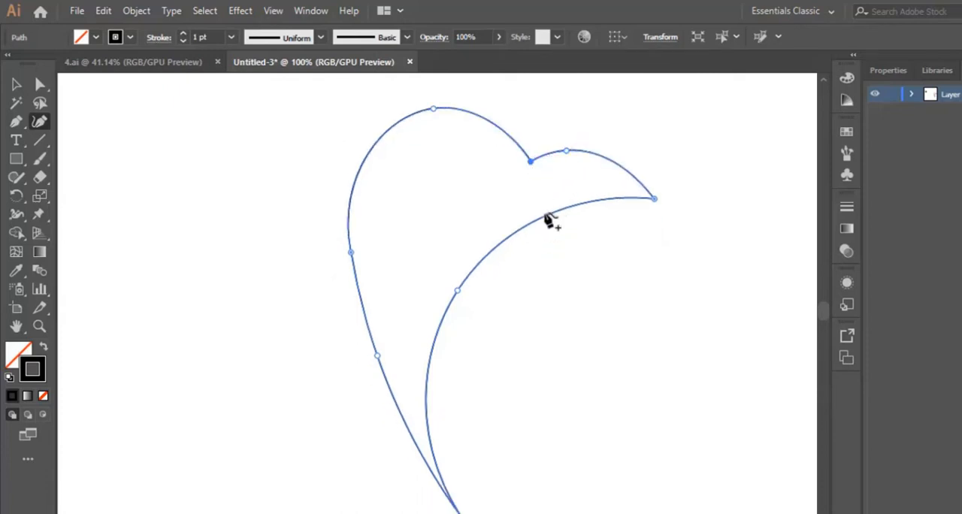
drag(654, 200, 633, 195)
- Shift the path's lower tip slightly left and move the inner curve's middle anchor to the right
scroll(616, 240, down, 2)
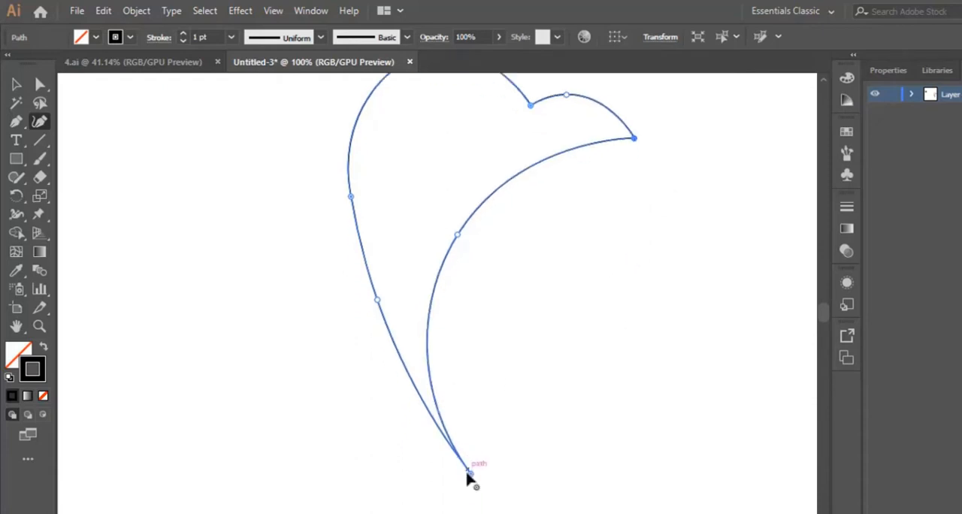
mouse_move(467, 475)
mouse_down()
mouse_move(427, 457)
mouse_move(416, 425)
mouse_move(451, 471)
mouse_up()
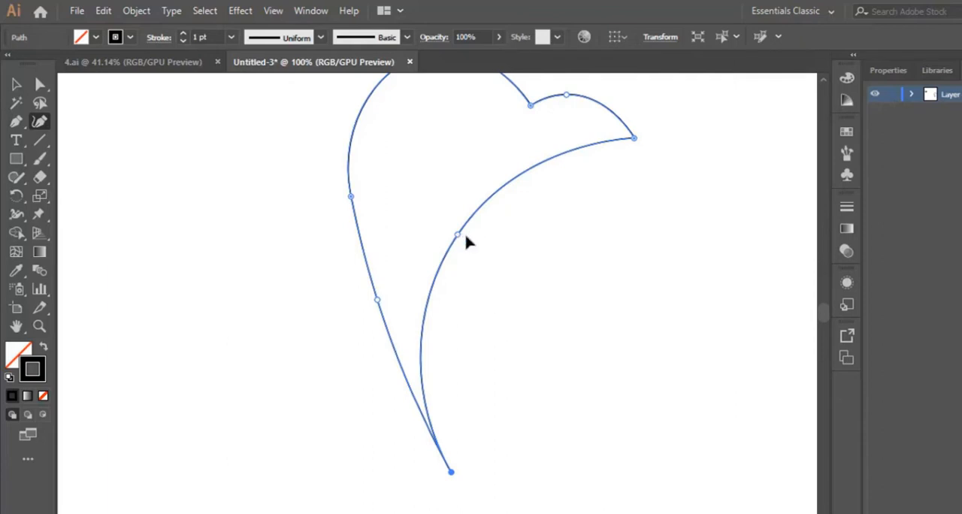
drag(458, 235, 486, 241)
scroll(544, 352, up, 1)
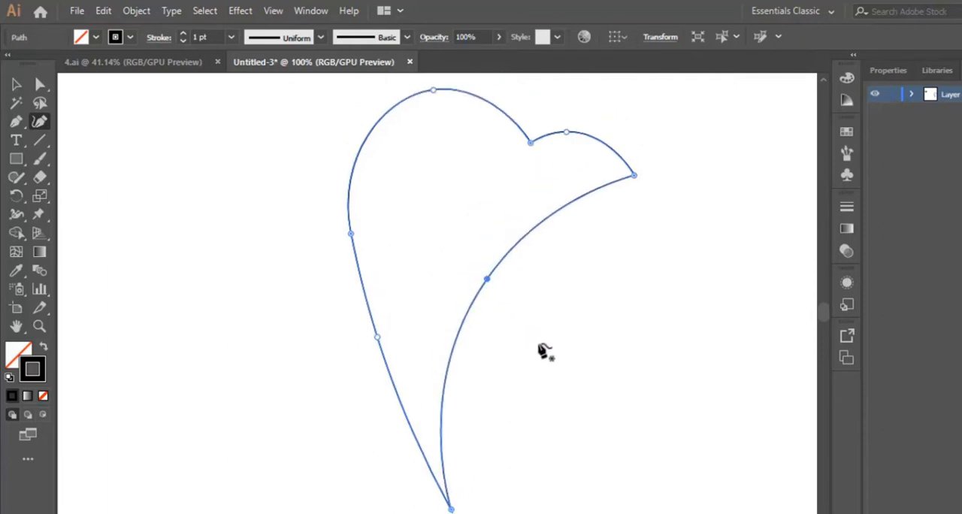
- Bow the path's left edge slightly outward by moving its two side anchors
scroll(544, 352, down, 1)
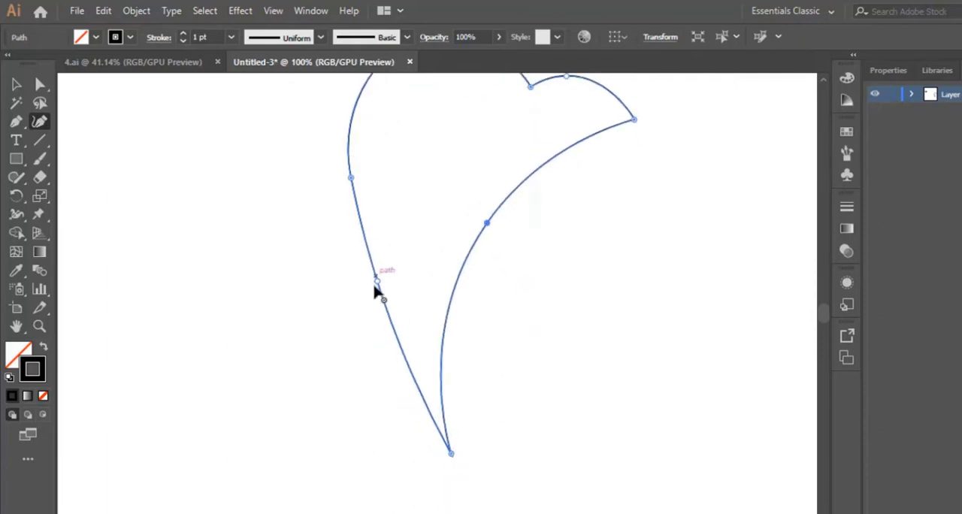
drag(376, 283, 366, 271)
scroll(389, 208, up, 1)
drag(348, 232, 346, 240)
scroll(387, 335, down, 1)
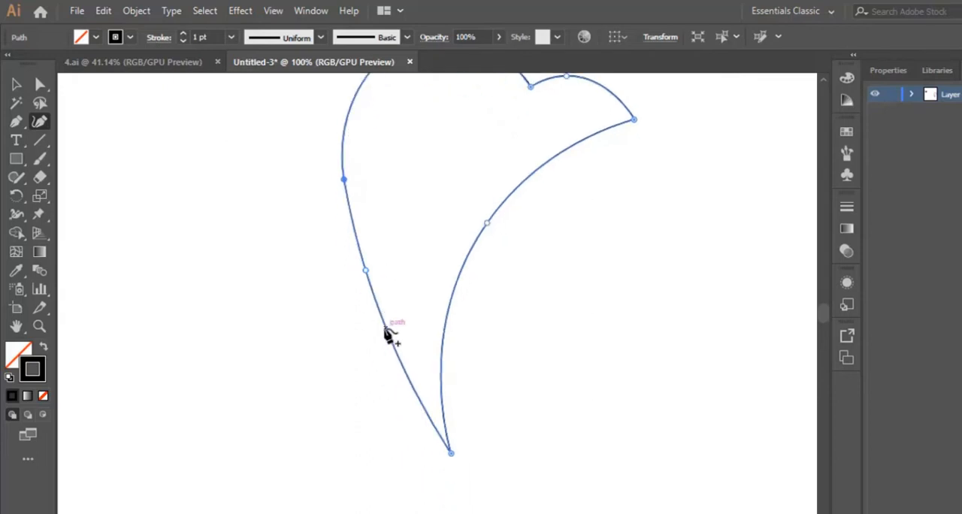
scroll(526, 365, up, 2)
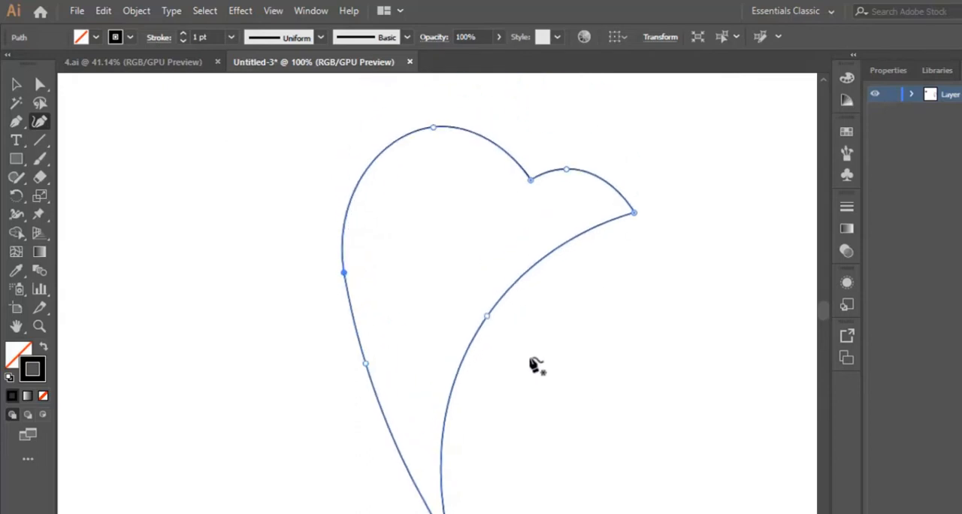
- Swap the shape's fill and stroke so it has a black fill and no outline, and make the fill active
key(ctrl+minus)
key(ctrl+minus)
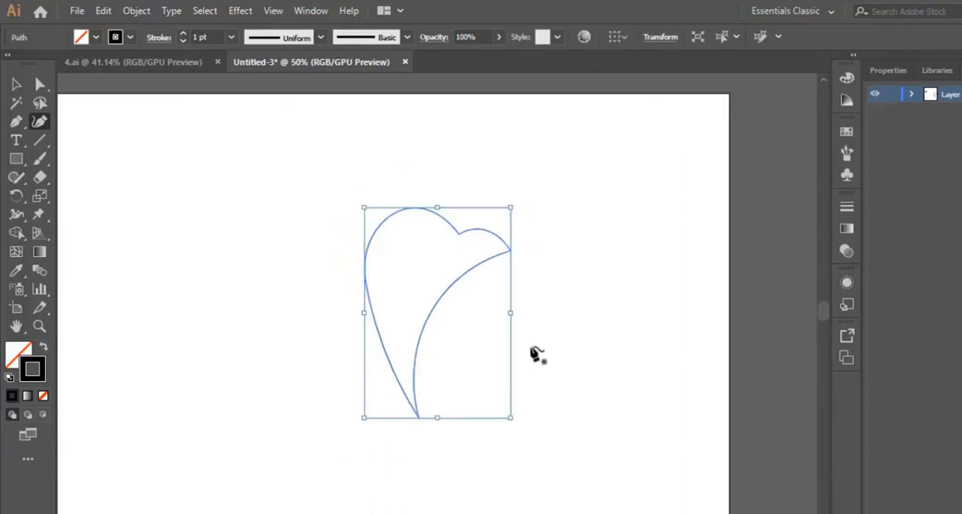
scroll(437, 293, left, 4)
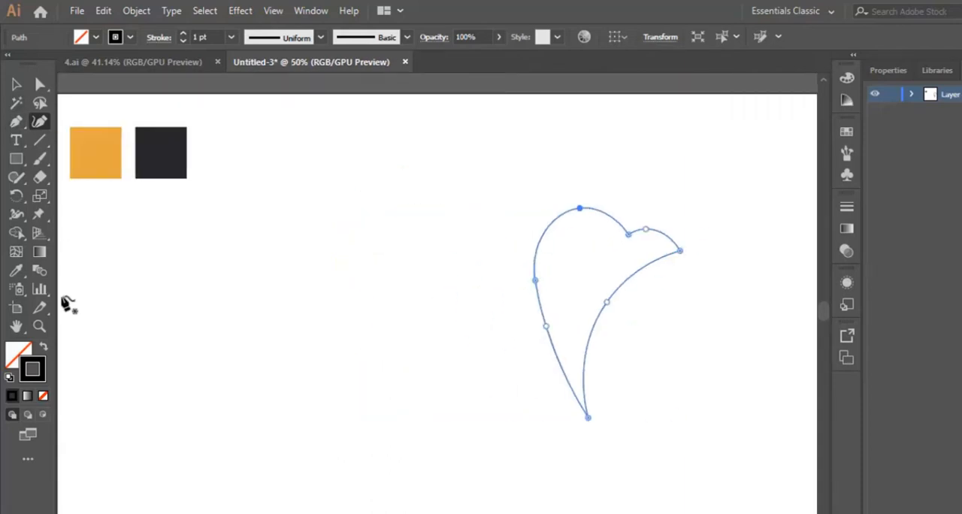
click(43, 348)
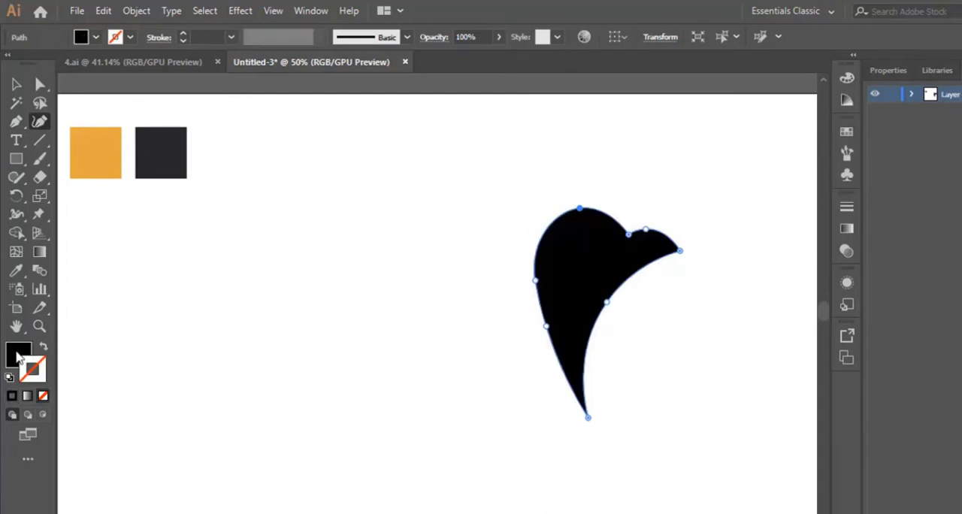
click(19, 358)
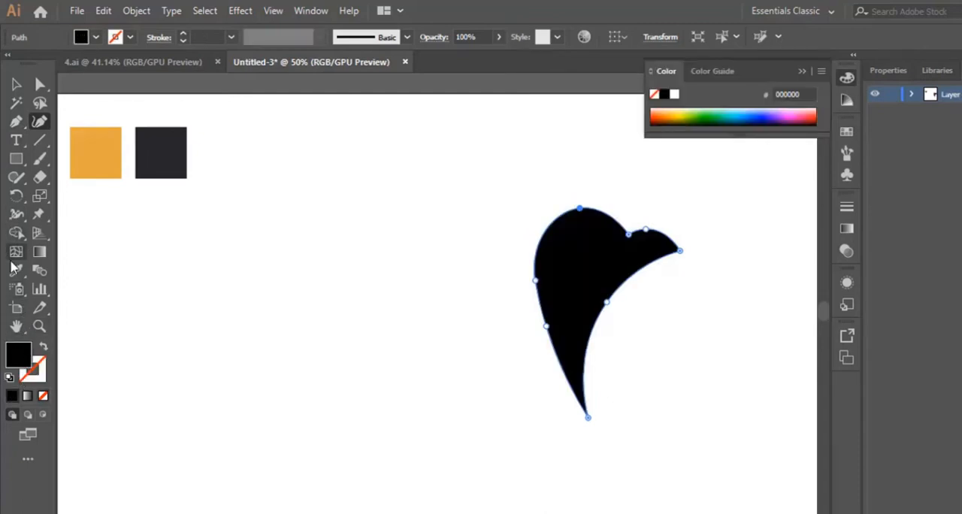
- Fill the head shape with the dark swatch's colour, sampled with the Eyedropper, and deselect it
click(17, 270)
click(167, 150)
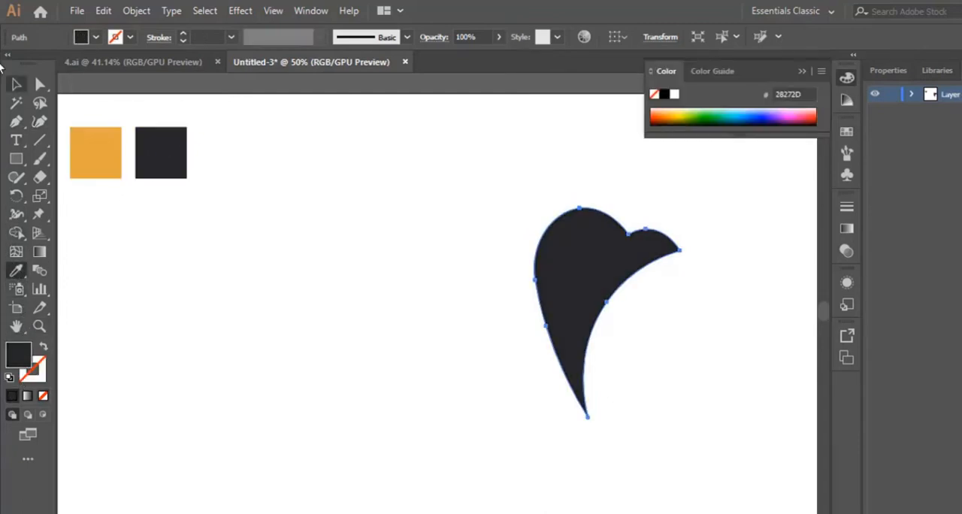
click(16, 85)
click(400, 327)
scroll(394, 317, down, 2)
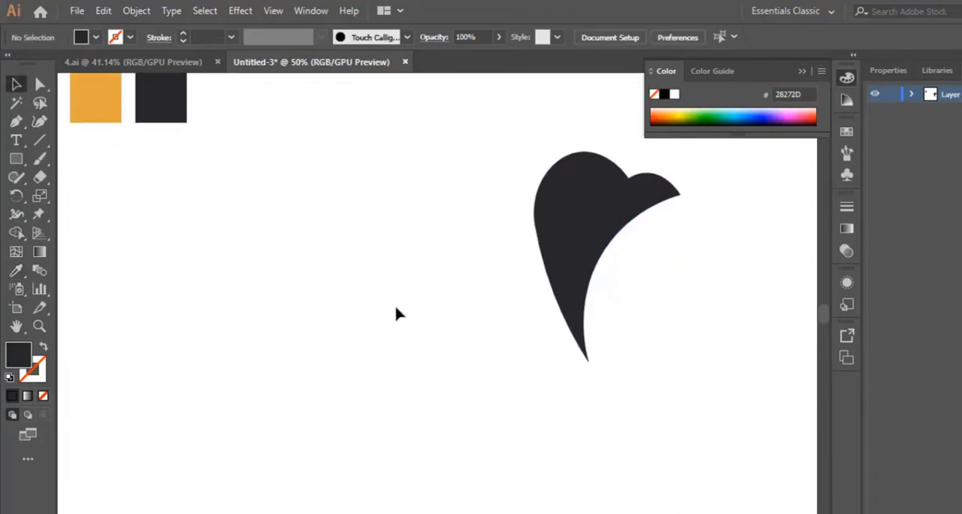
- Reshape the head with the Curvature tool by pulling its lower tip left and moving the two left-side anchors outward to widen it
click(593, 223)
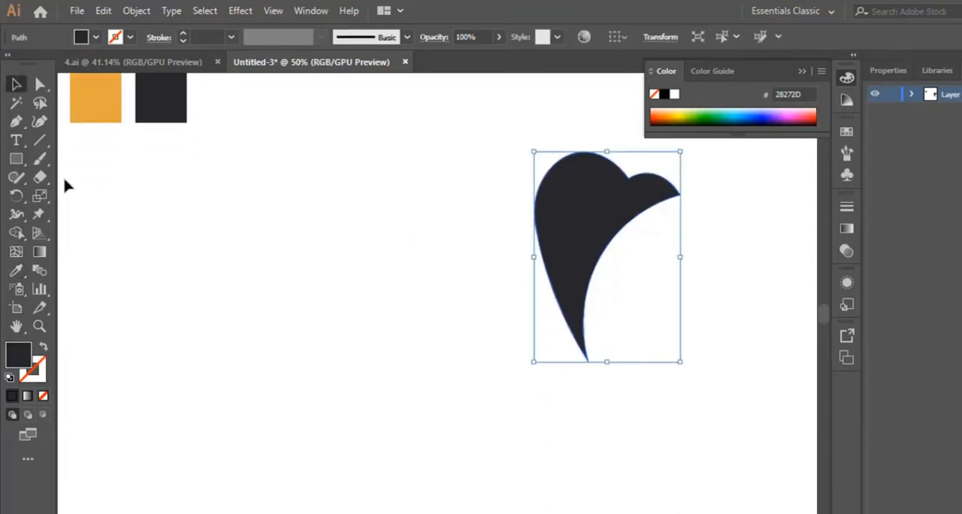
click(41, 123)
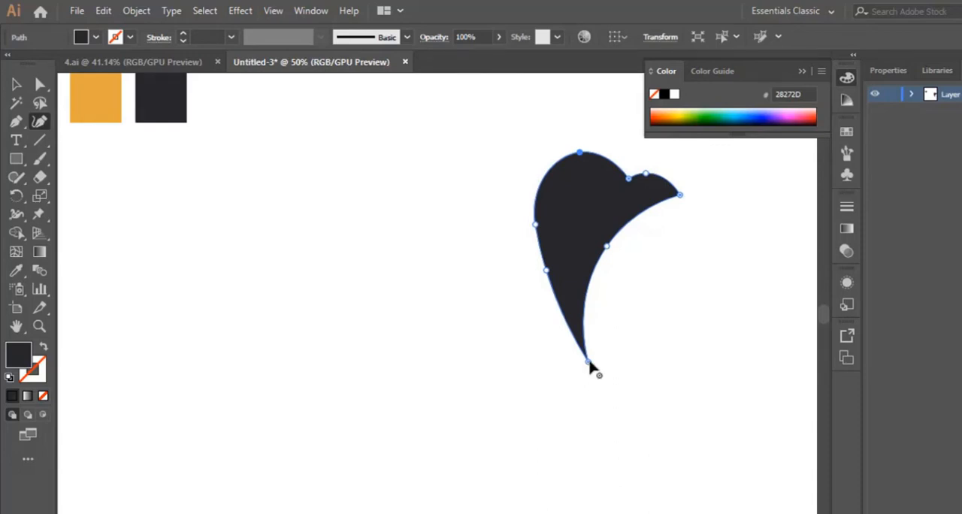
drag(590, 363, 540, 363)
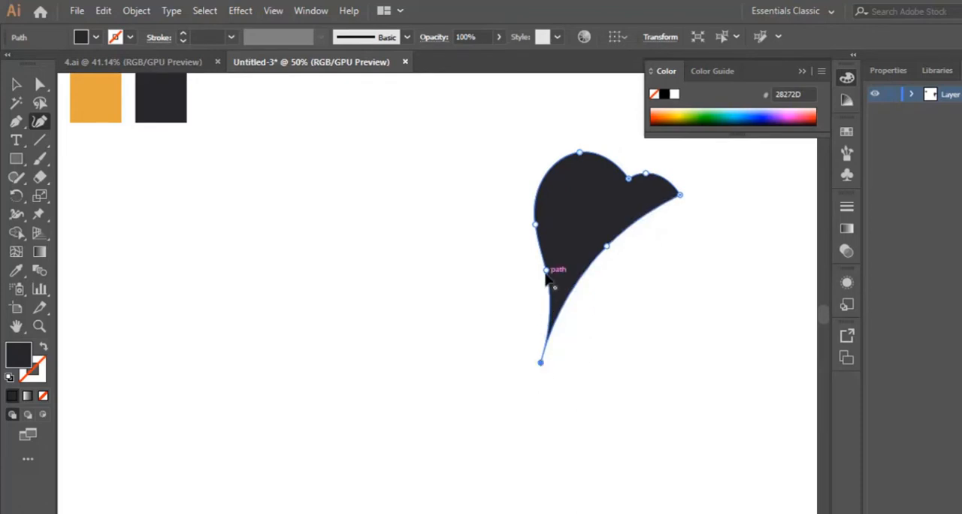
drag(537, 272, 521, 275)
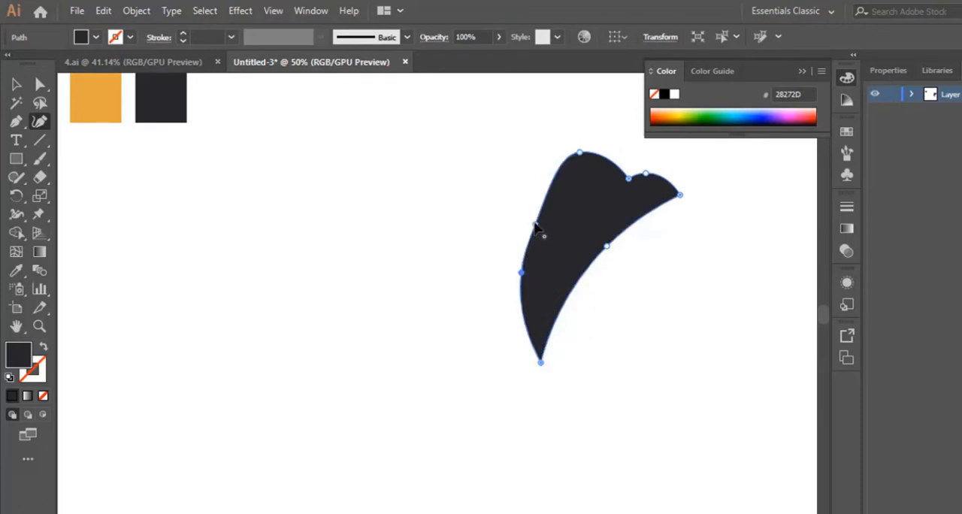
drag(538, 230, 524, 186)
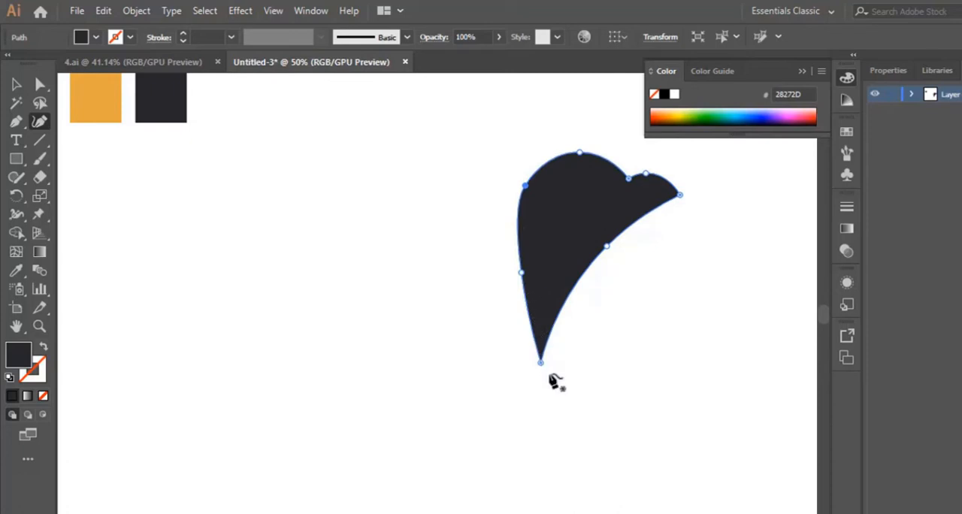
- Nudge the head's lower tip right, the inner curve's middle anchor up and left, and the left edge's lower anchor slightly outward
drag(548, 363, 555, 368)
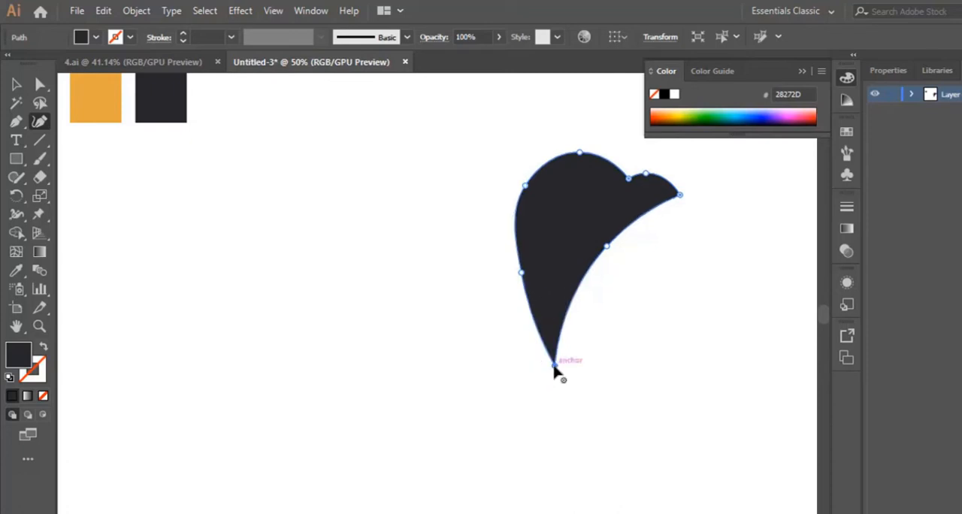
click(605, 242)
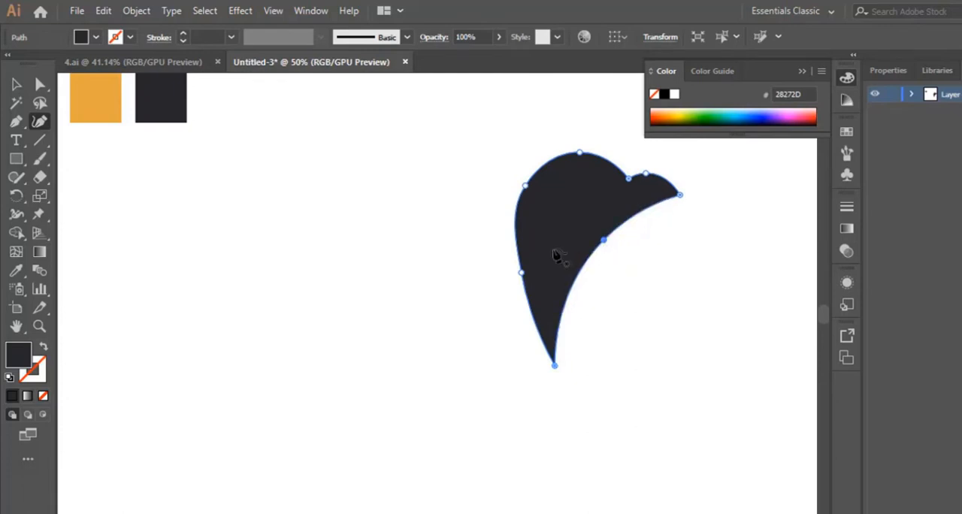
click(520, 271)
drag(517, 271, 516, 273)
click(16, 84)
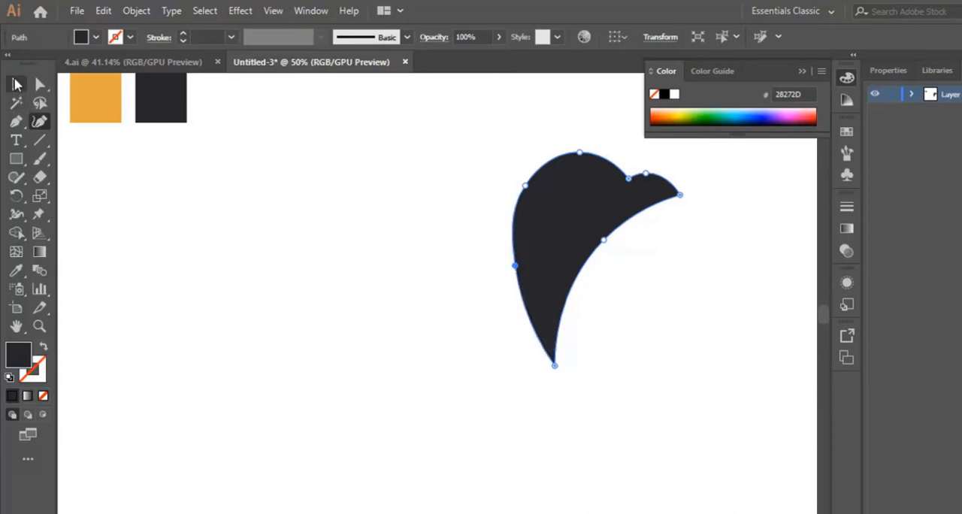
click(440, 440)
- Scale the head shape down proportionally and place it further right on the artboard
click(601, 251)
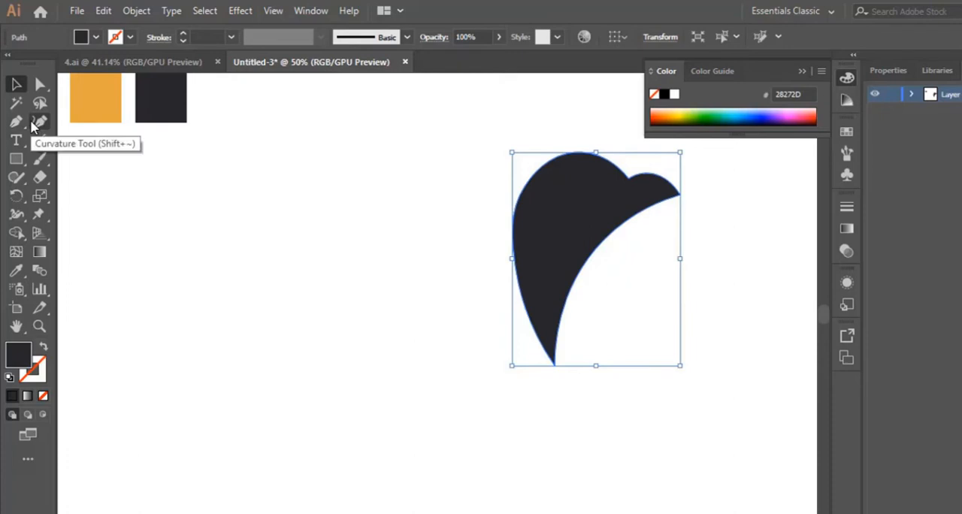
scroll(553, 195, down, 1)
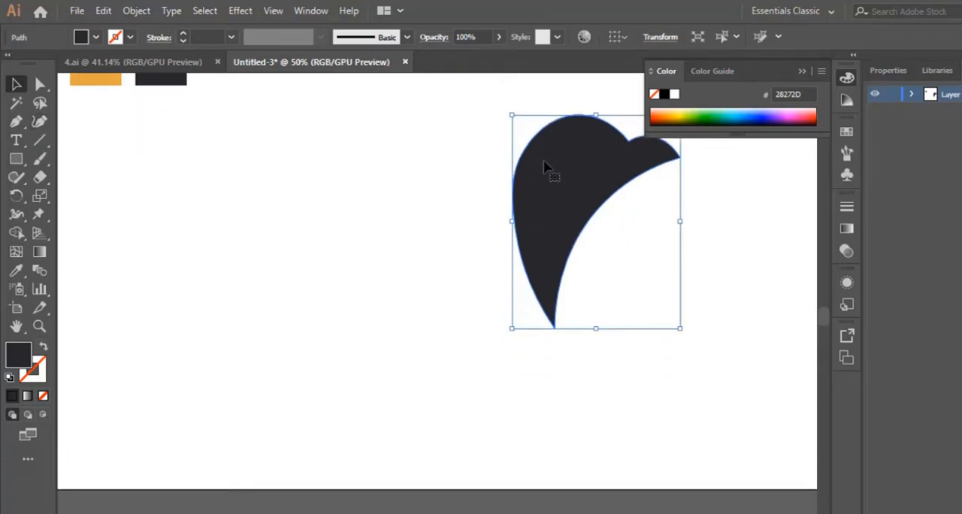
scroll(571, 251, up, 2)
scroll(610, 257, up, 1)
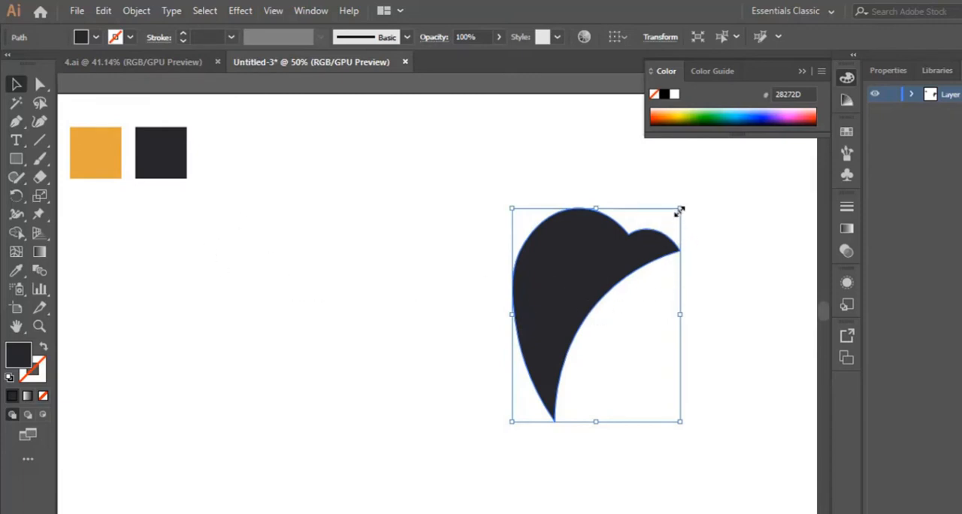
drag(680, 210, 636, 264)
drag(563, 333, 627, 298)
scroll(627, 298, down, 2)
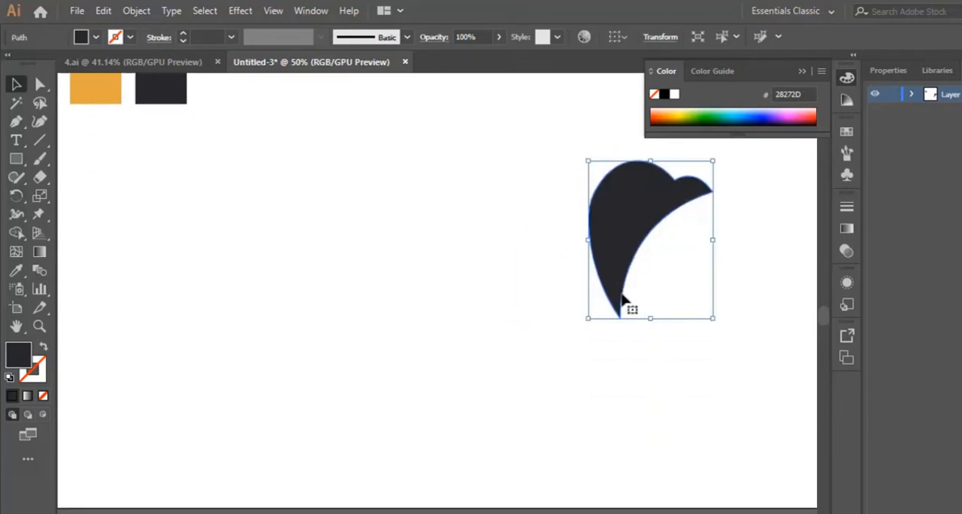
drag(712, 158, 699, 175)
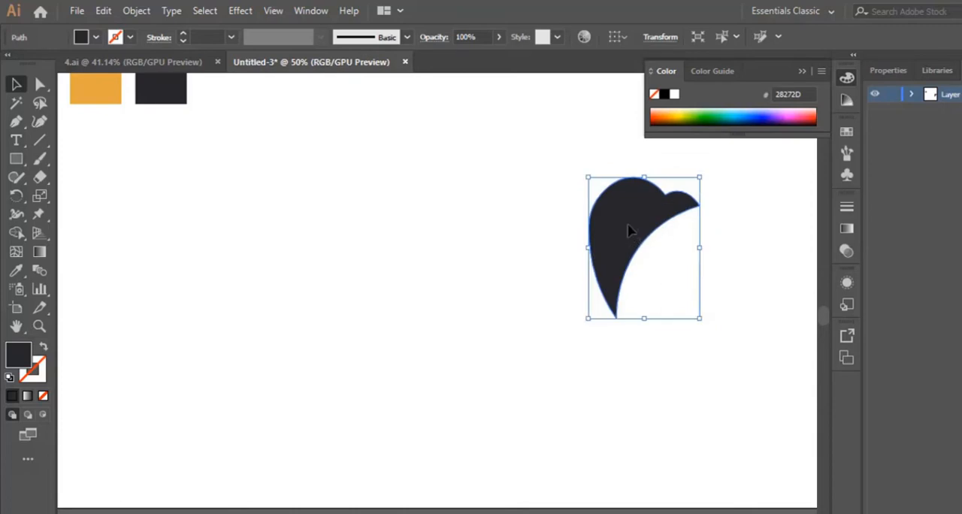
drag(629, 230, 635, 221)
click(593, 372)
scroll(541, 374, up, 1)
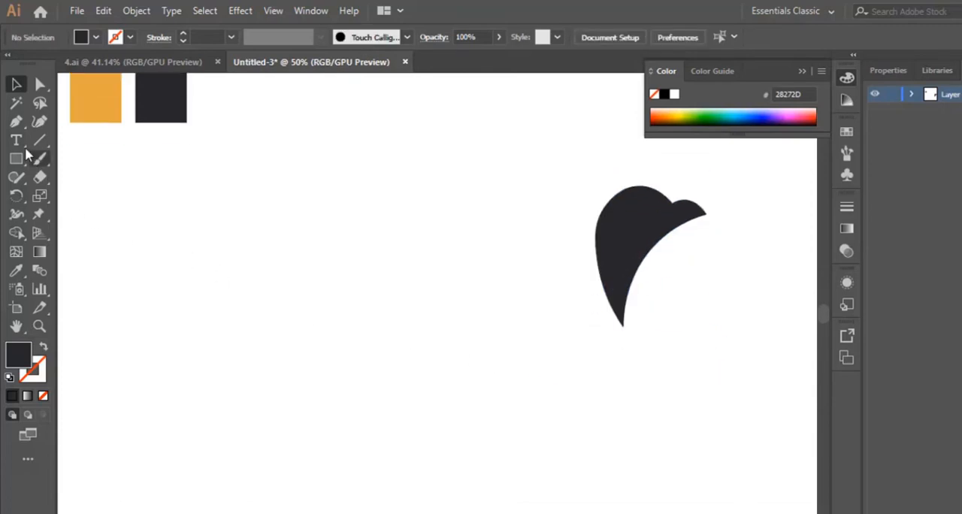
- Draw a closed S-curved body with the Pen tool, running from beside the head's left edge down to a pointed tail at the lower left
click(16, 123)
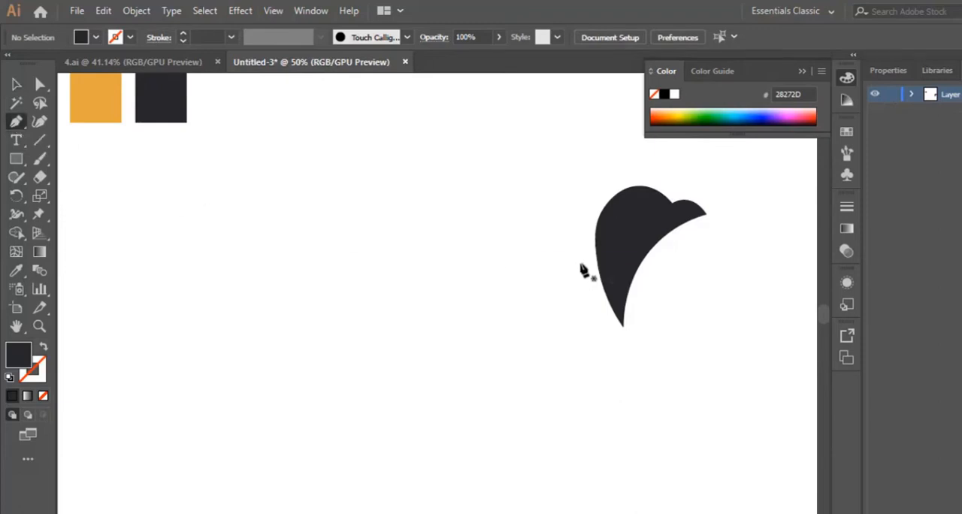
drag(580, 265, 609, 341)
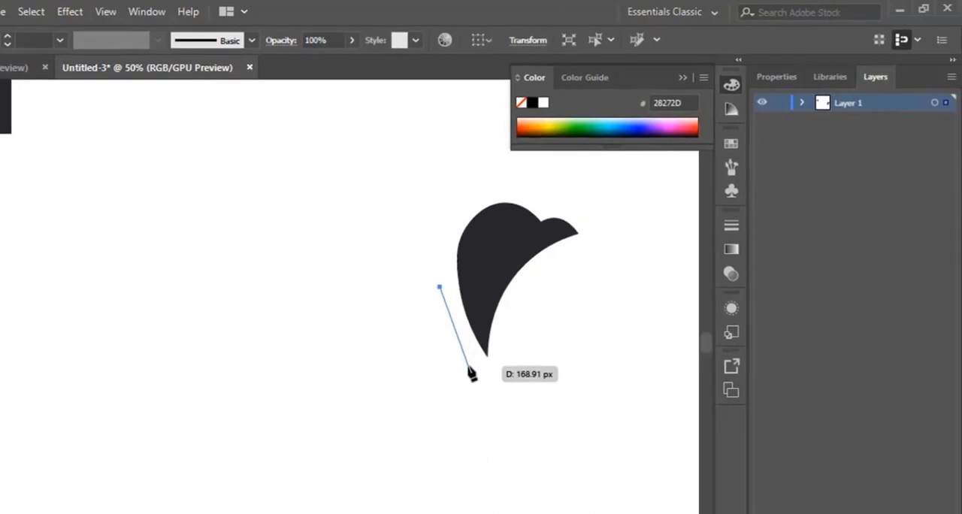
mouse_move(471, 373)
mouse_down()
mouse_move(479, 367)
mouse_move(451, 334)
mouse_move(468, 386)
mouse_move(472, 371)
mouse_move(472, 400)
mouse_move(474, 377)
mouse_up()
scroll(451, 382, down, 2)
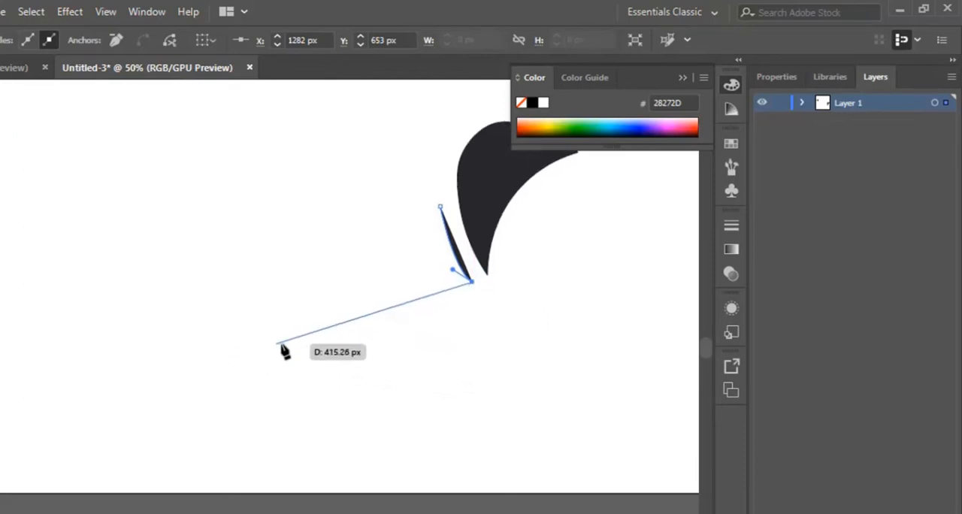
drag(278, 345, 158, 317)
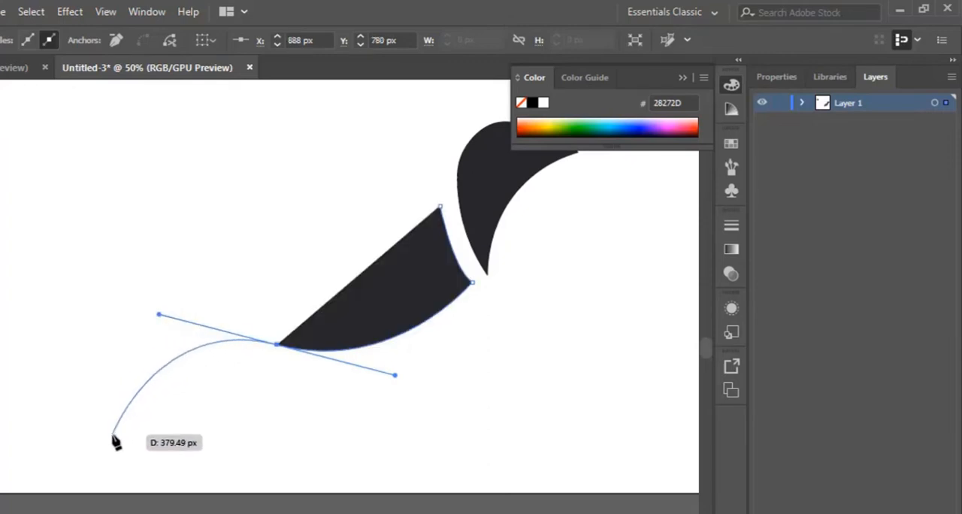
drag(112, 434, 403, 289)
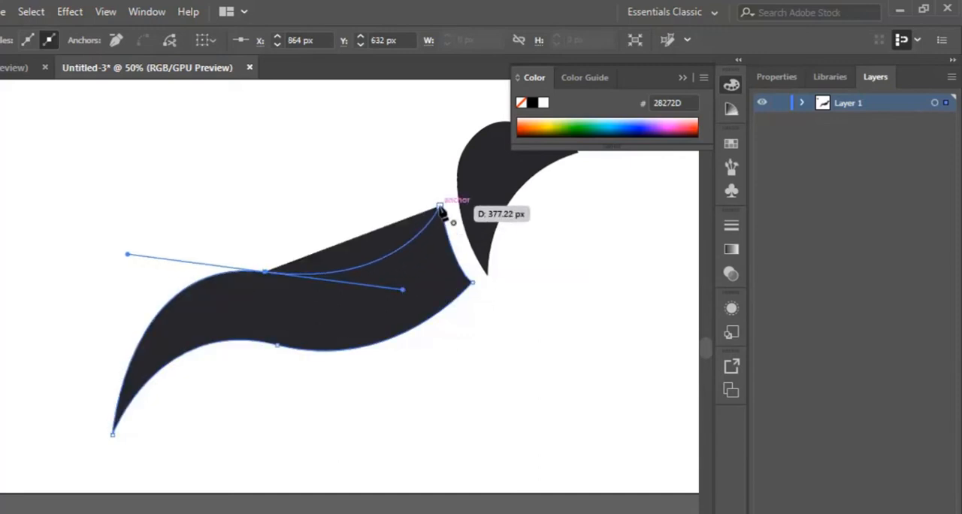
click(440, 208)
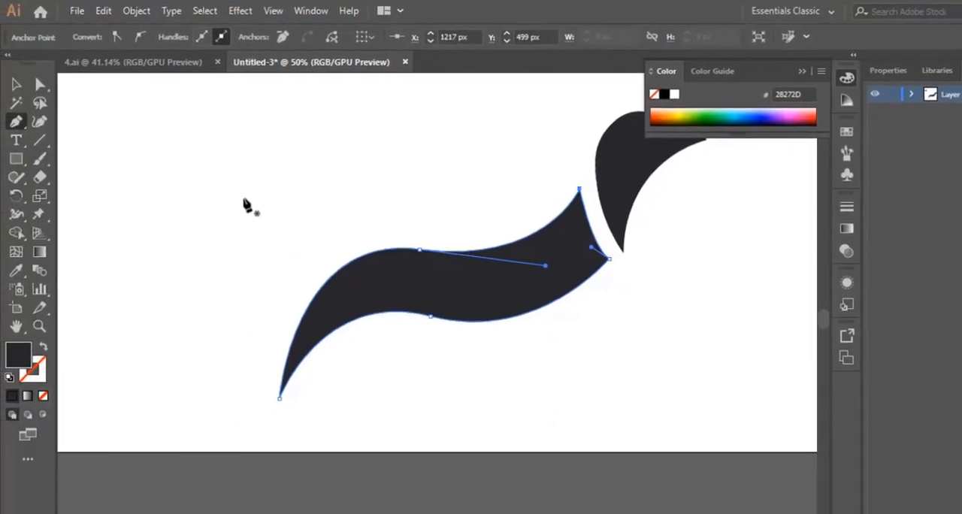
key(v)
click(551, 308)
click(682, 314)
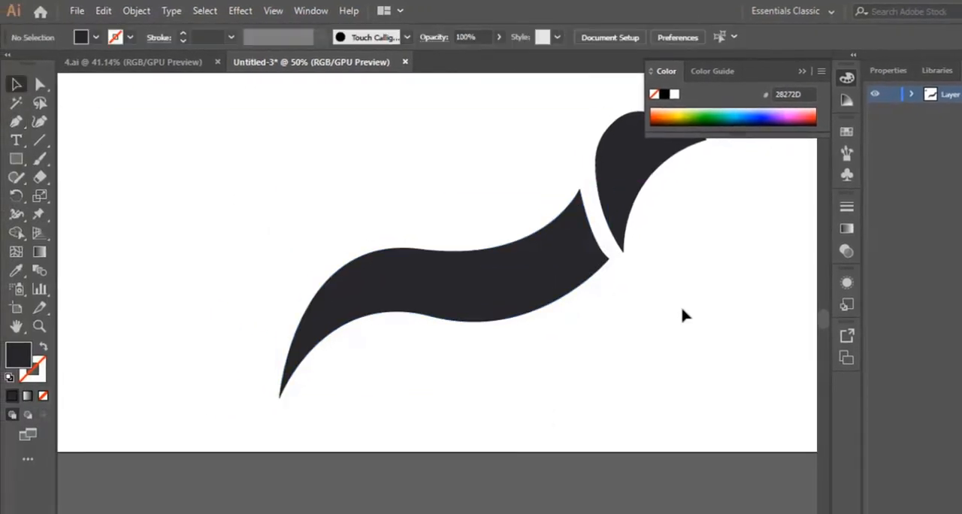
scroll(679, 323, up, 2)
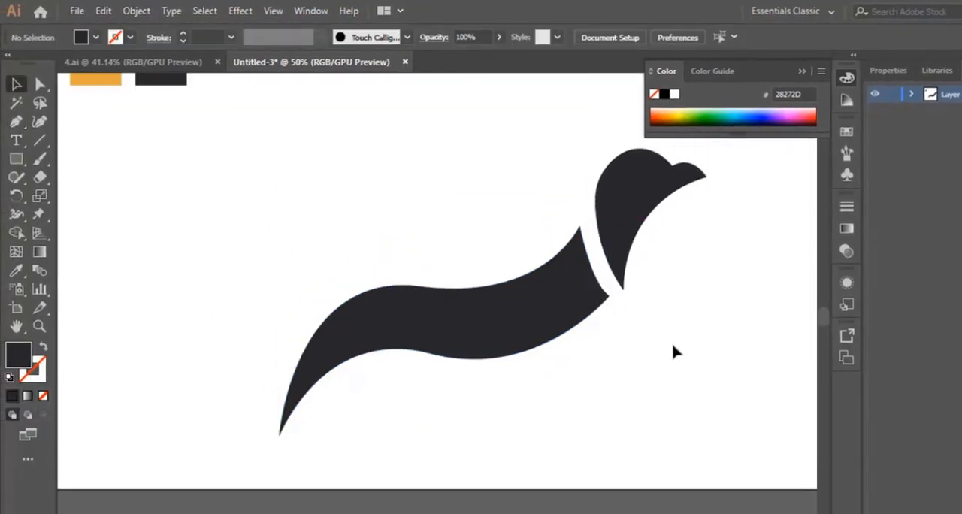
- Adjust the body's neck edge with the Curvature tool, moving both corners outward and its middle anchor slightly toward the head
click(535, 338)
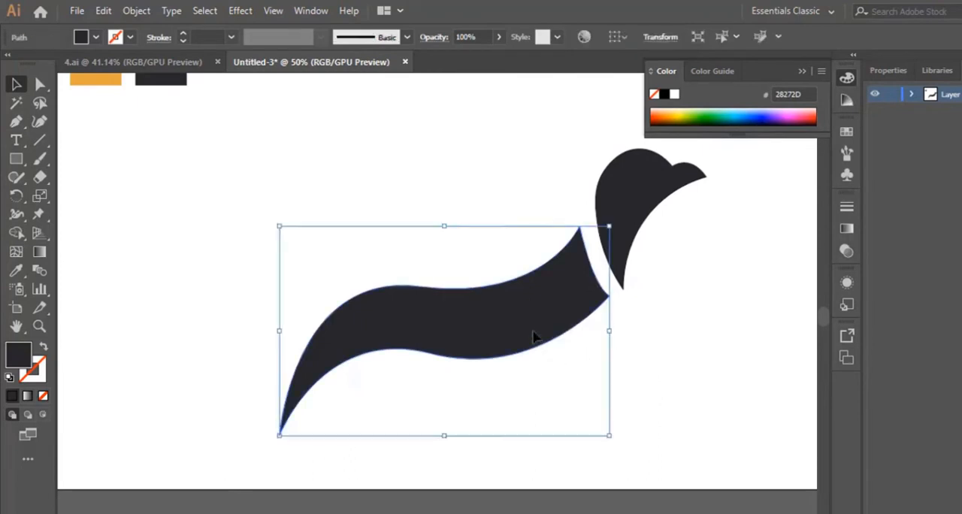
click(39, 325)
click(584, 295)
click(446, 273)
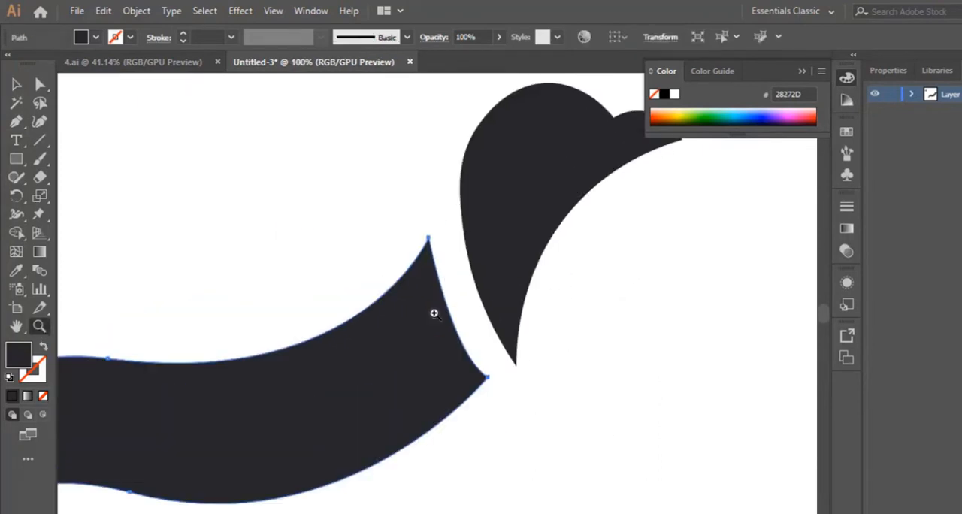
click(428, 315)
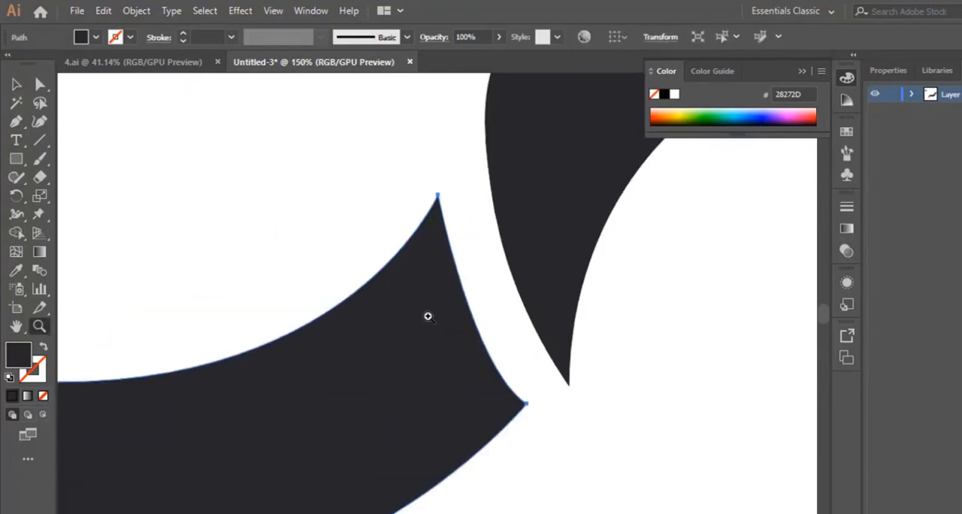
click(40, 124)
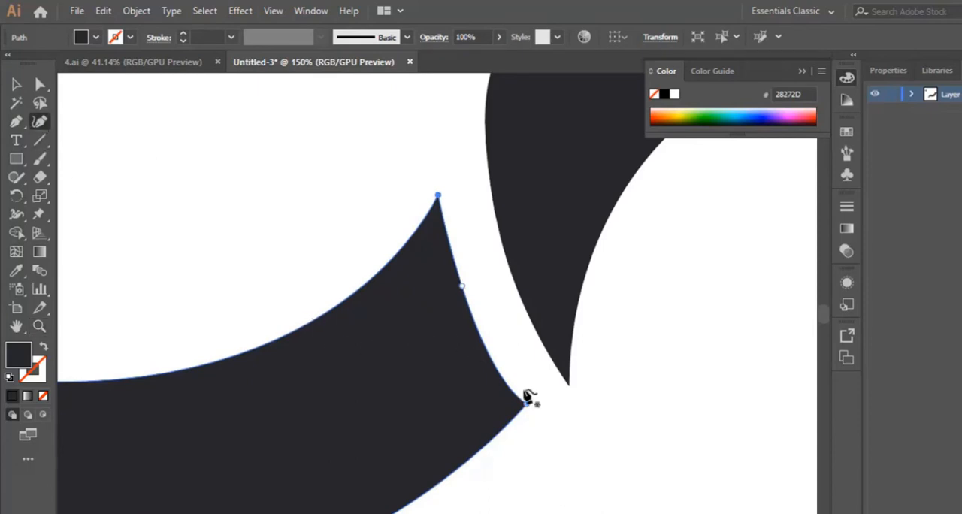
drag(528, 406, 536, 406)
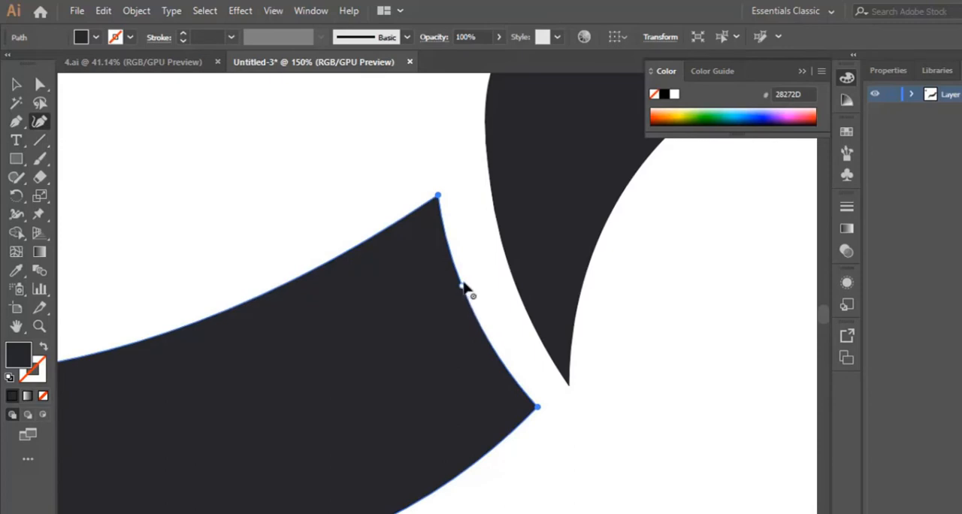
drag(439, 196, 441, 188)
drag(465, 285, 467, 283)
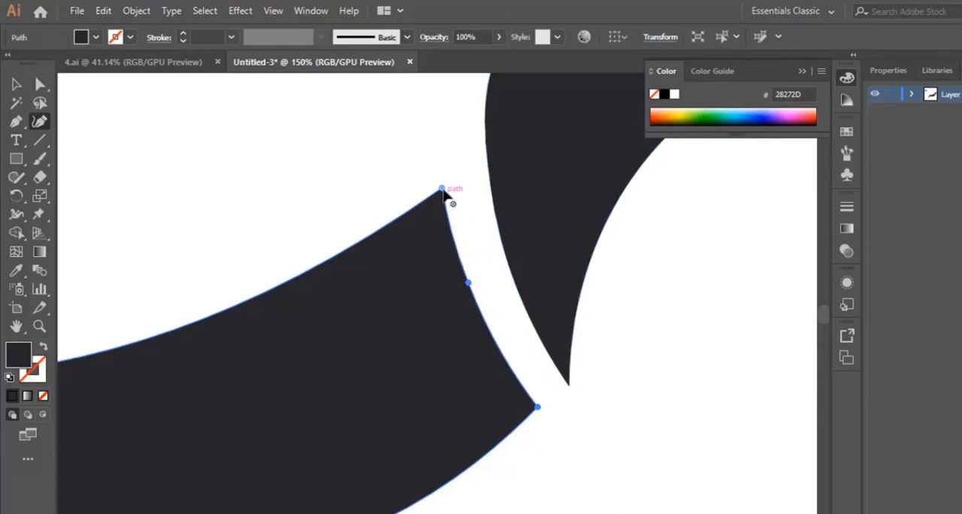
- Fine-tune the neck gap by moving the body's upper corner further up and right and its middle edge anchor slightly down and right
drag(442, 189, 447, 183)
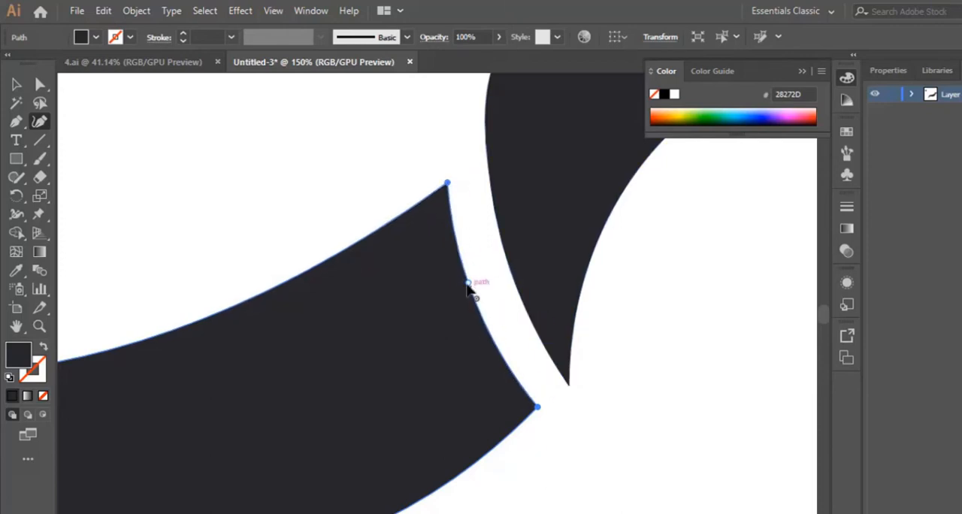
drag(468, 283, 474, 287)
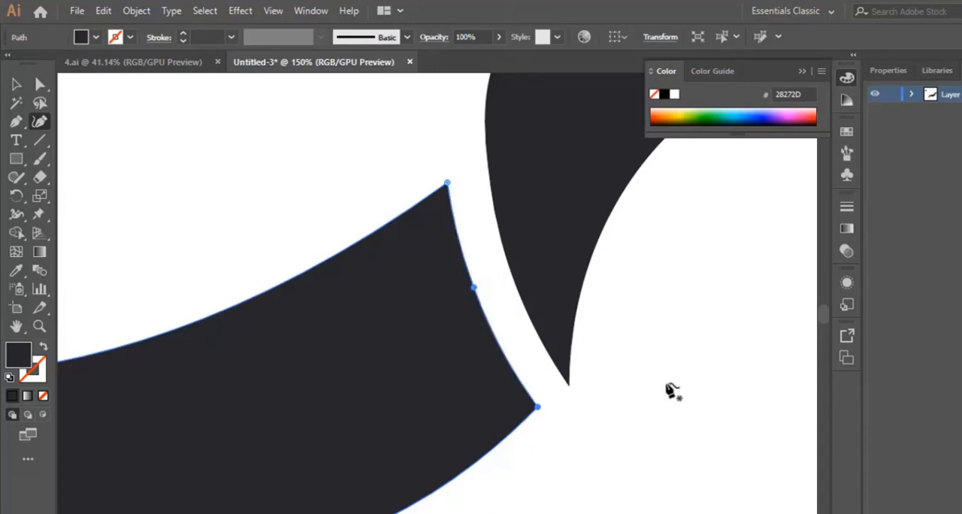
drag(447, 183, 451, 179)
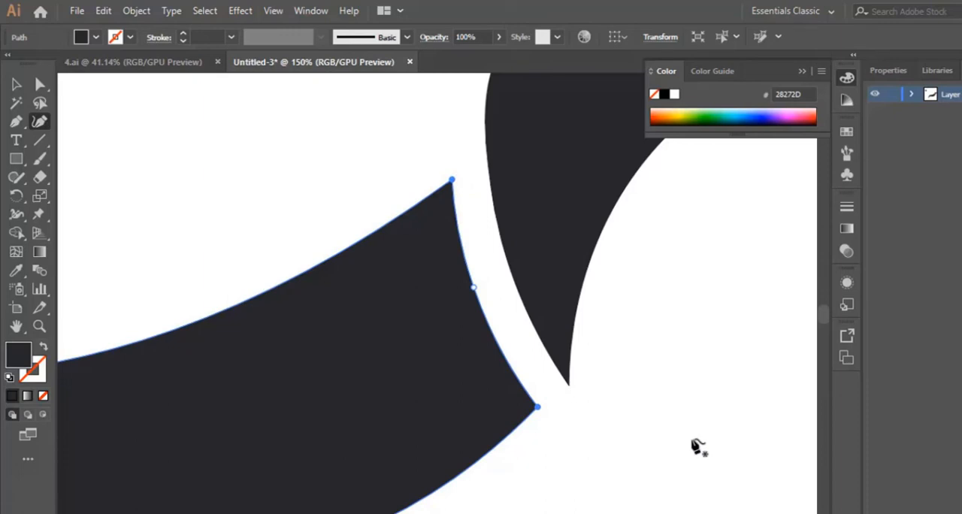
- Recolour the body shape with the orange swatch's colour, sampled with the Eyedropper
click(39, 325)
drag(668, 288, 472, 386)
scroll(307, 279, up, 2)
click(17, 84)
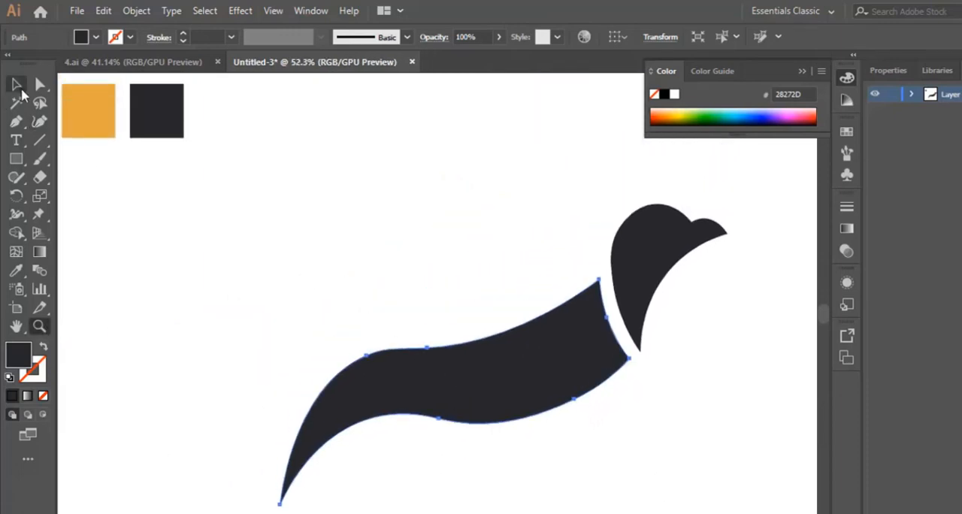
click(509, 232)
click(523, 371)
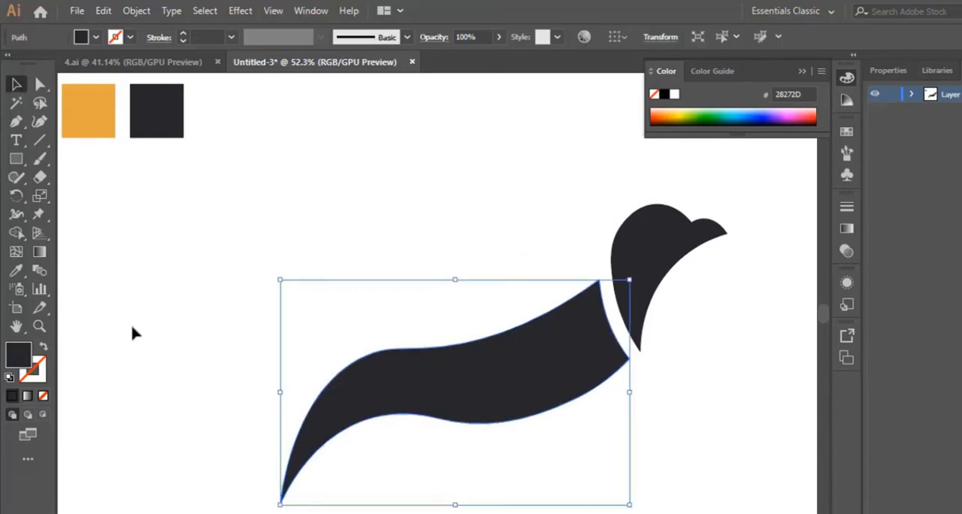
click(22, 272)
click(89, 109)
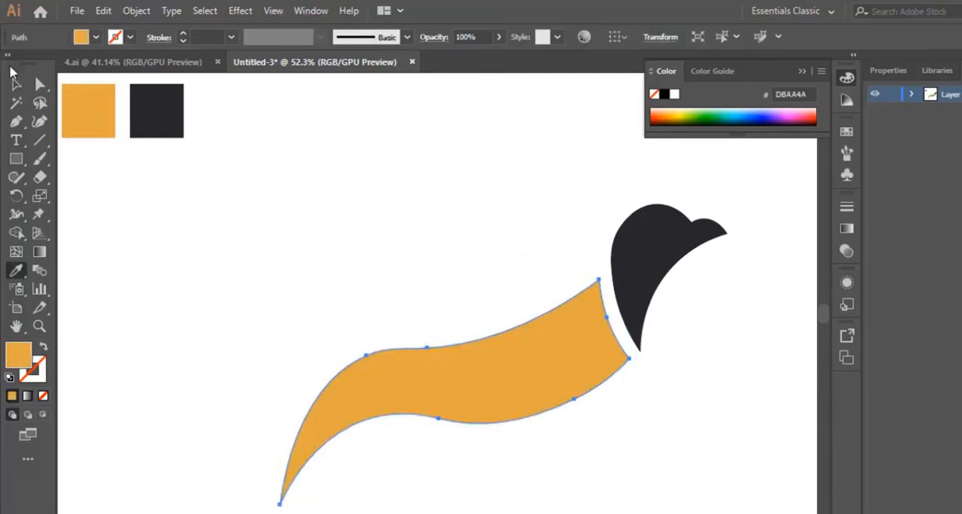
- Start a wing above the body with the Pen tool, curving from the neck to a tall upper feather tip and back down to a notch
click(16, 84)
click(759, 404)
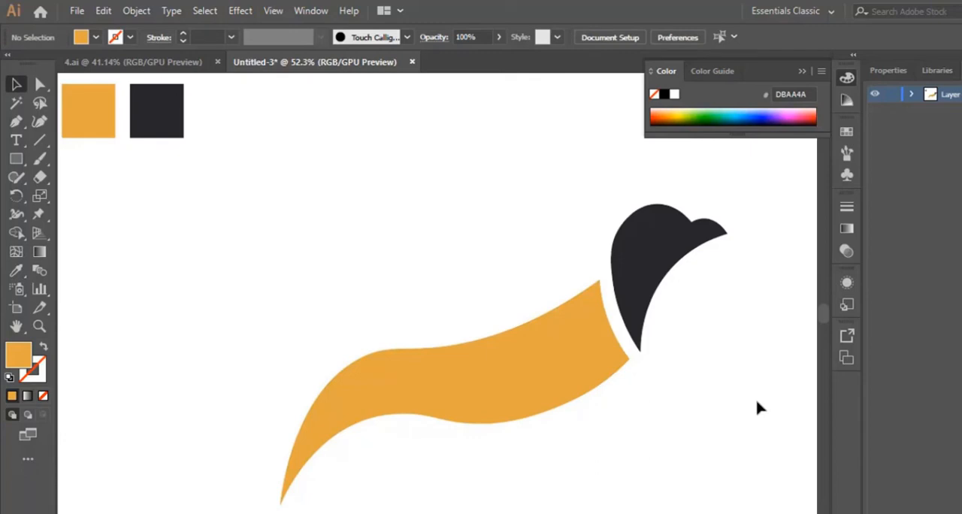
scroll(593, 399, up, 2)
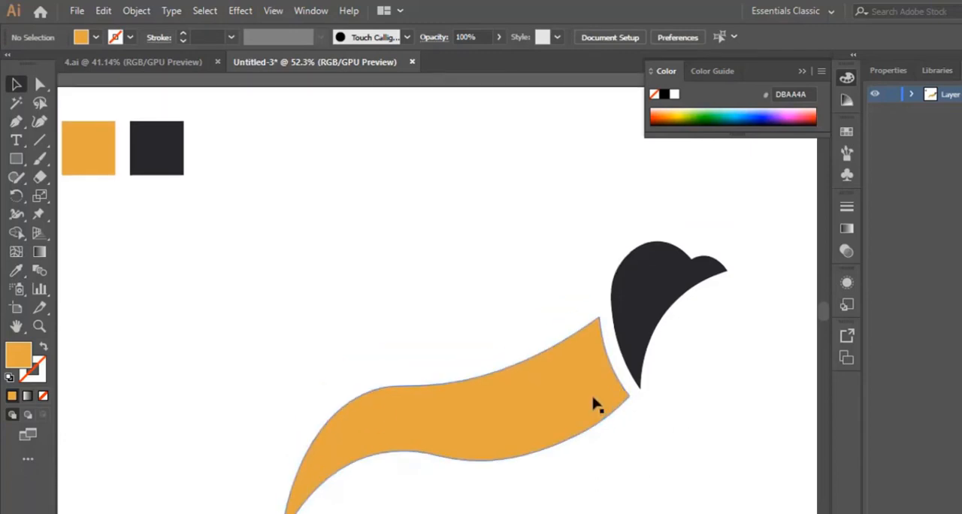
scroll(592, 392, down, 1)
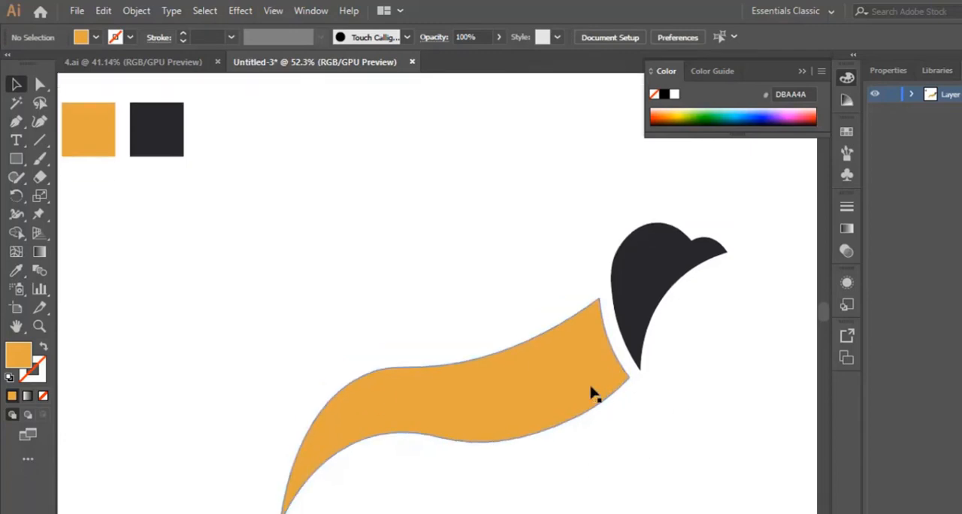
click(16, 120)
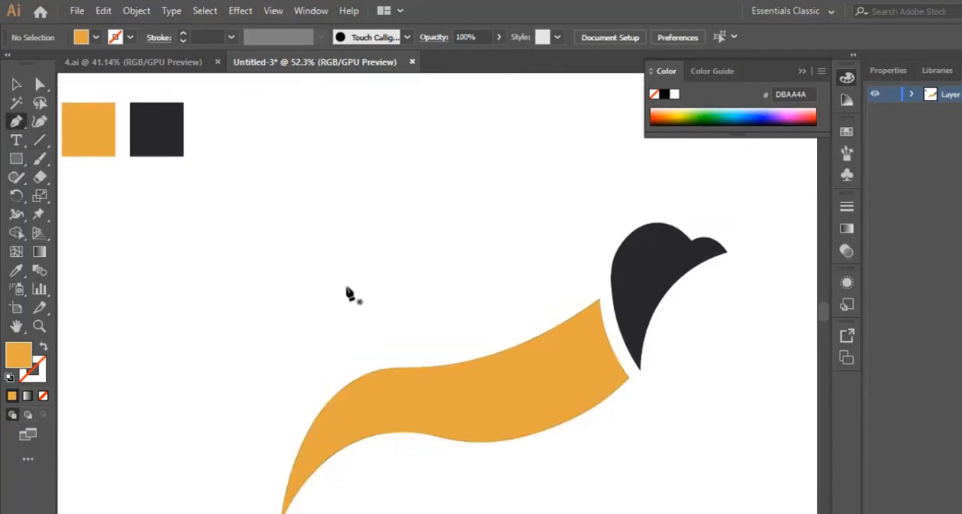
click(595, 284)
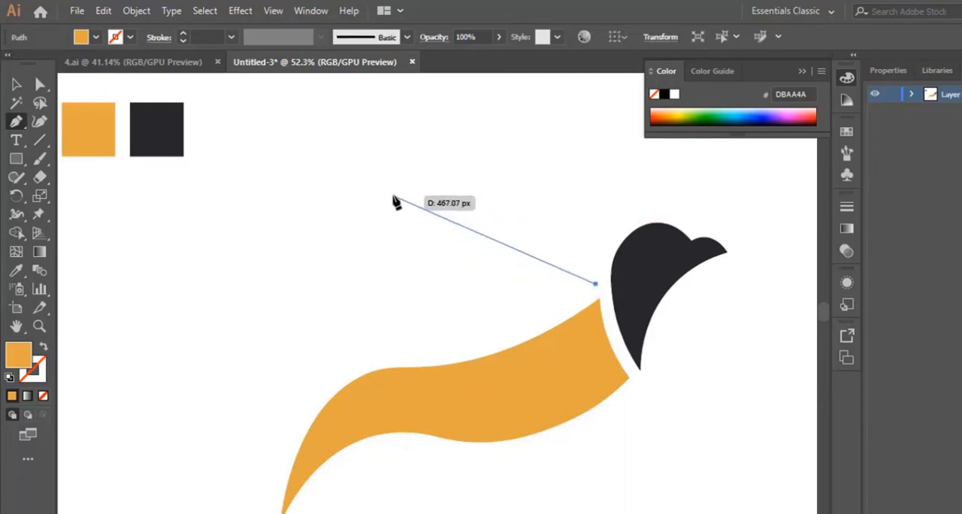
drag(394, 198, 331, 179)
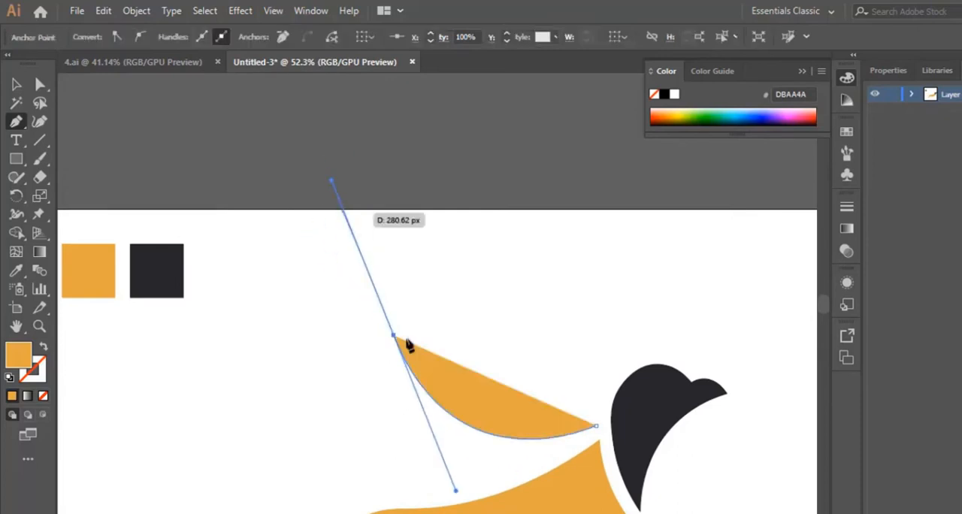
scroll(407, 344, down, 4)
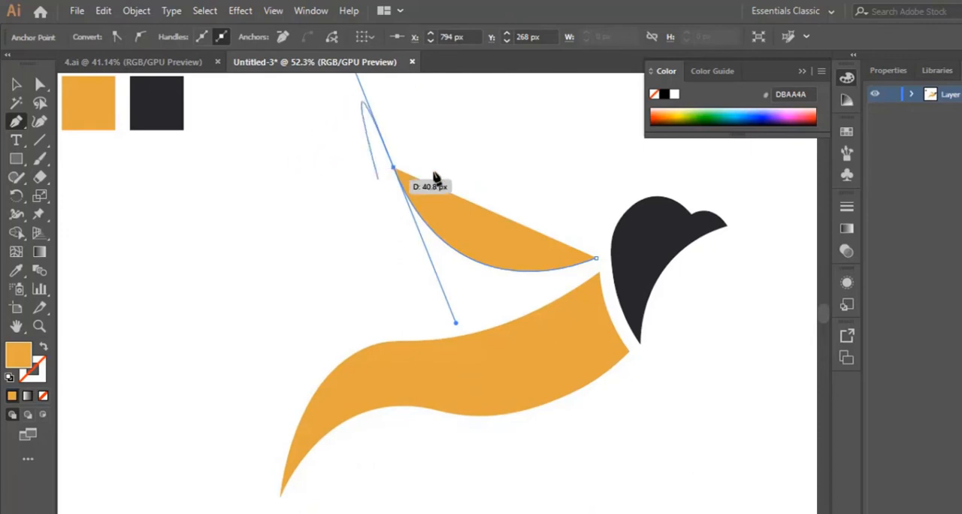
drag(394, 167, 417, 287)
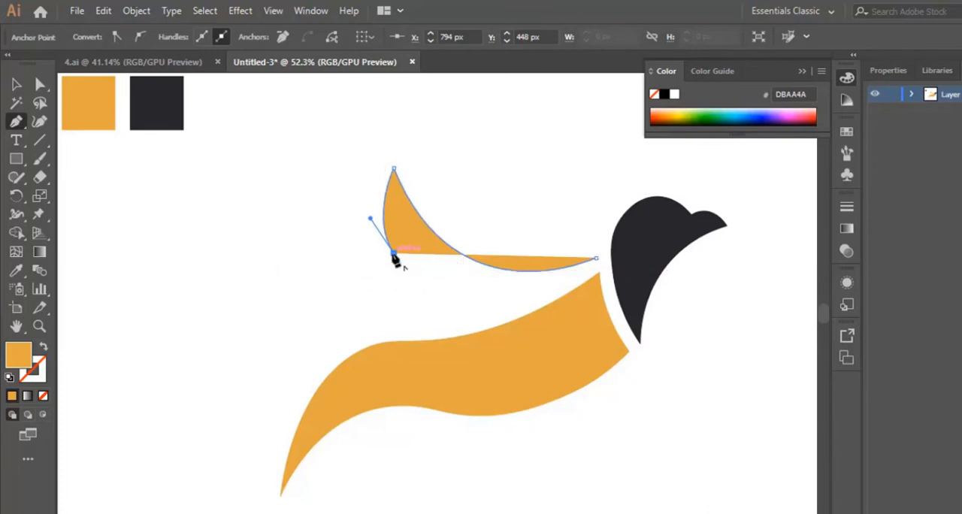
- Add two shorter pointed feathers below the first and close the wing at its neck-side starting point, with its lower edge following the body's curve
drag(394, 254, 343, 223)
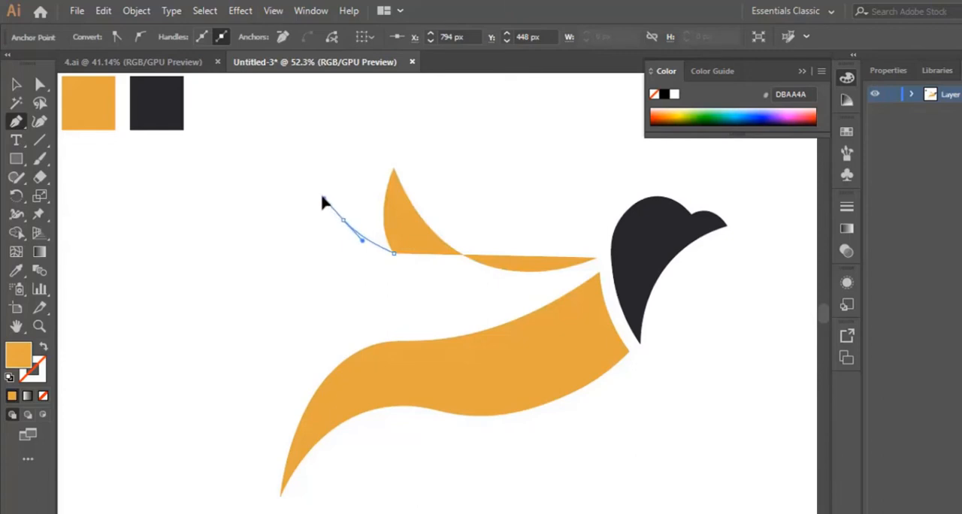
drag(316, 194, 471, 308)
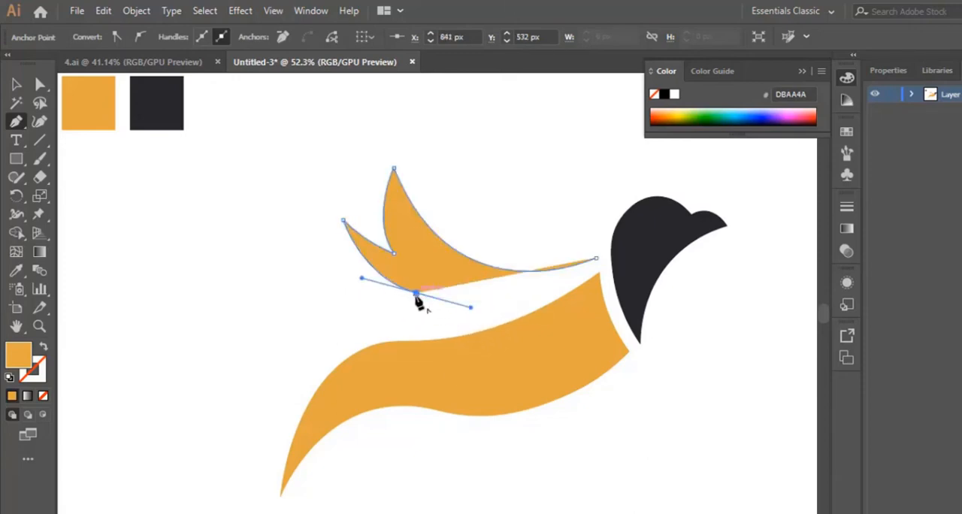
click(416, 293)
drag(334, 297, 286, 273)
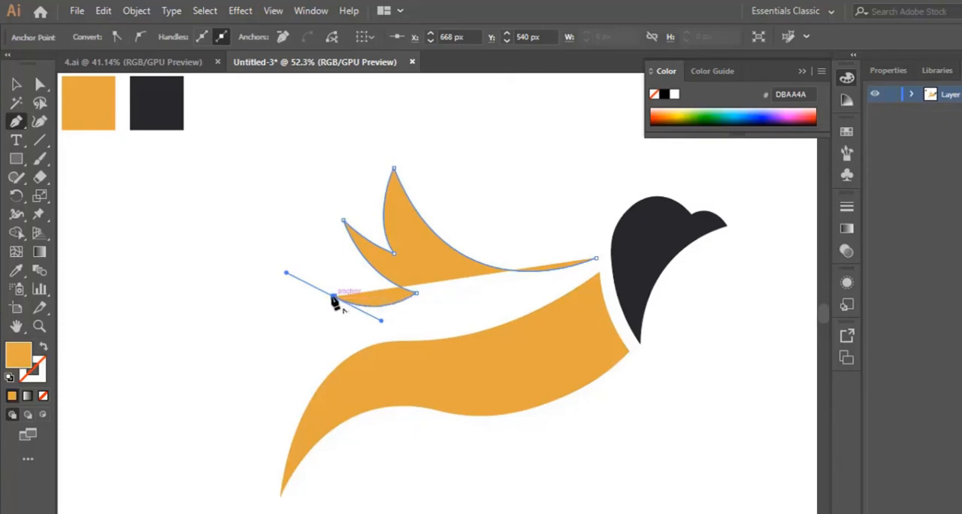
click(596, 260)
drag(596, 259, 783, 139)
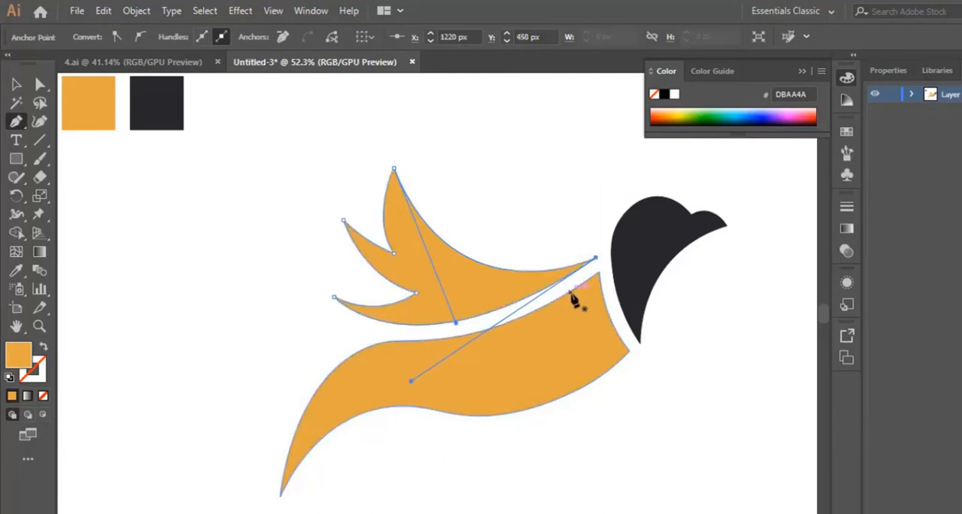
click(16, 84)
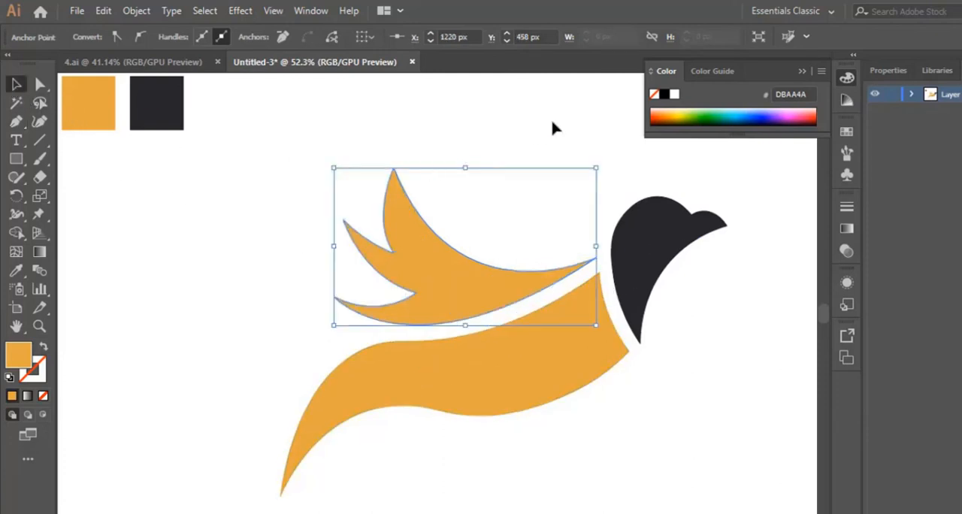
click(552, 124)
scroll(554, 124, down, 5)
scroll(671, 367, up, 4)
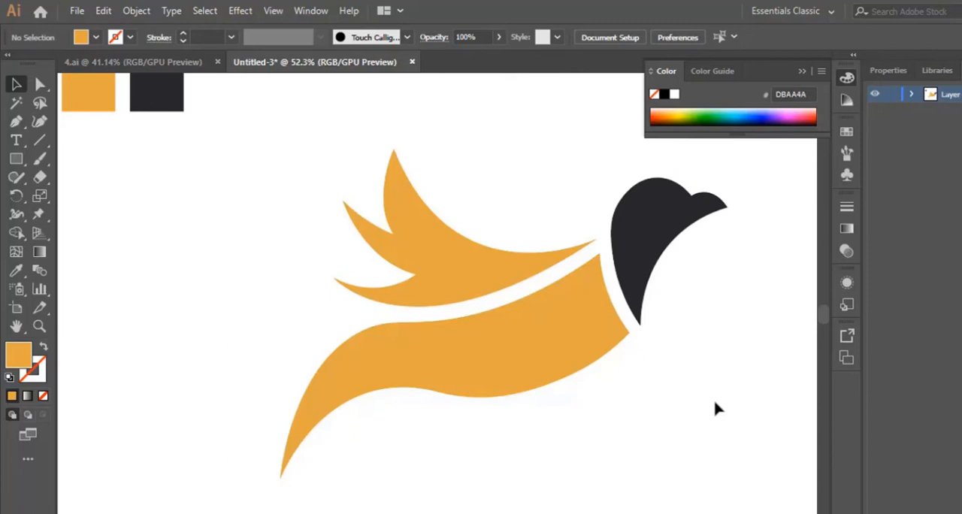
- Refine the wing's top feather with the Curvature tool, shifting its lower notch and the middle of its left edge slightly to the right
click(419, 234)
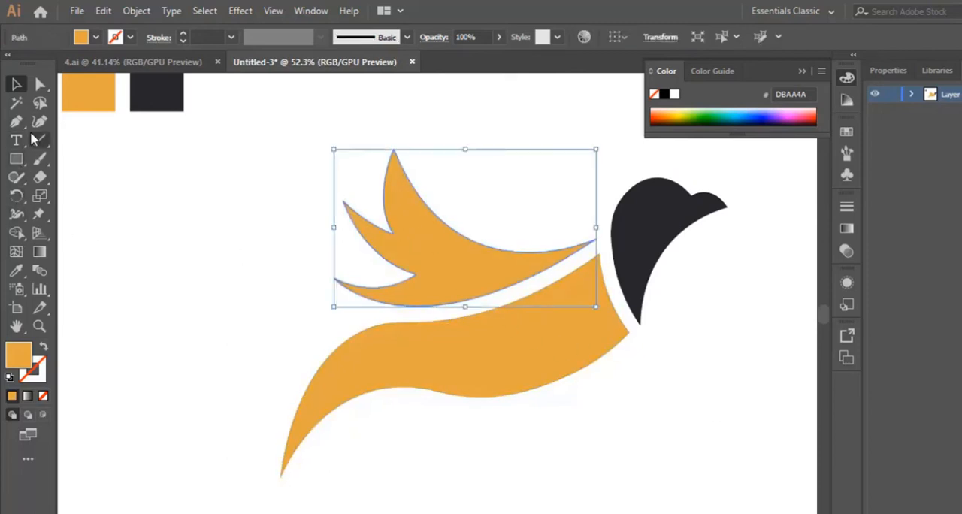
click(39, 325)
click(421, 248)
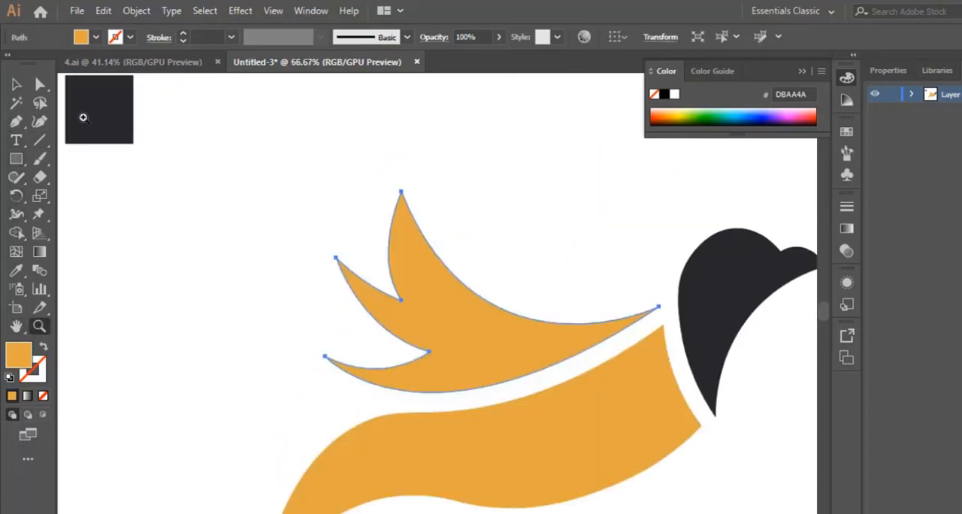
click(39, 122)
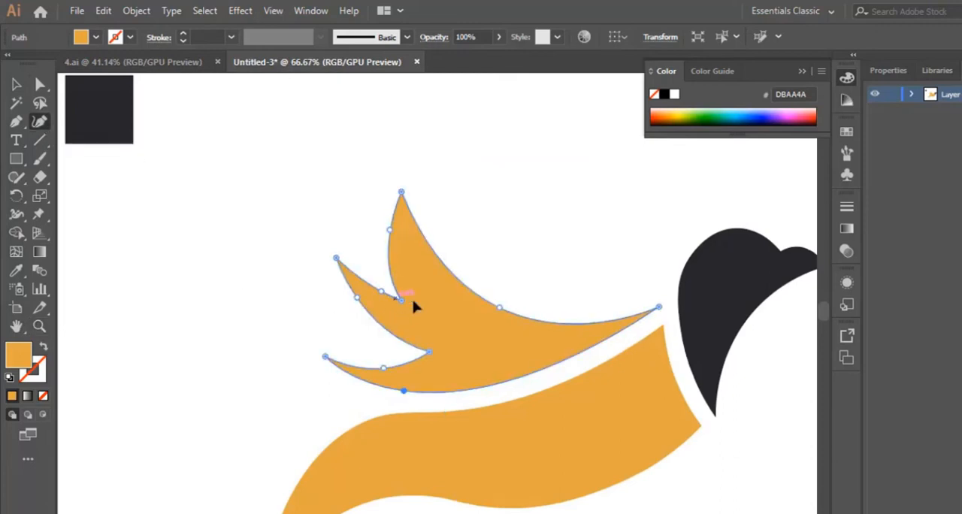
drag(412, 301, 408, 300)
drag(391, 244, 394, 247)
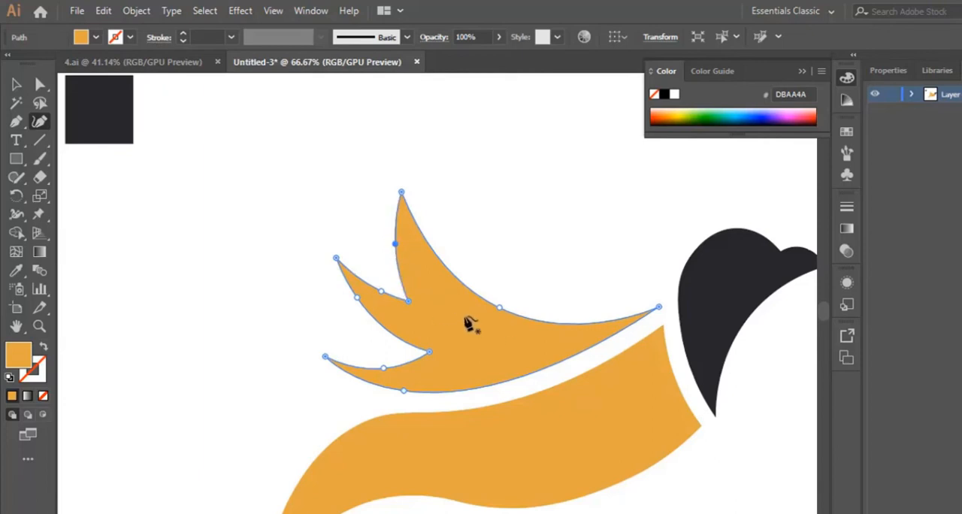
scroll(461, 350, down, 2)
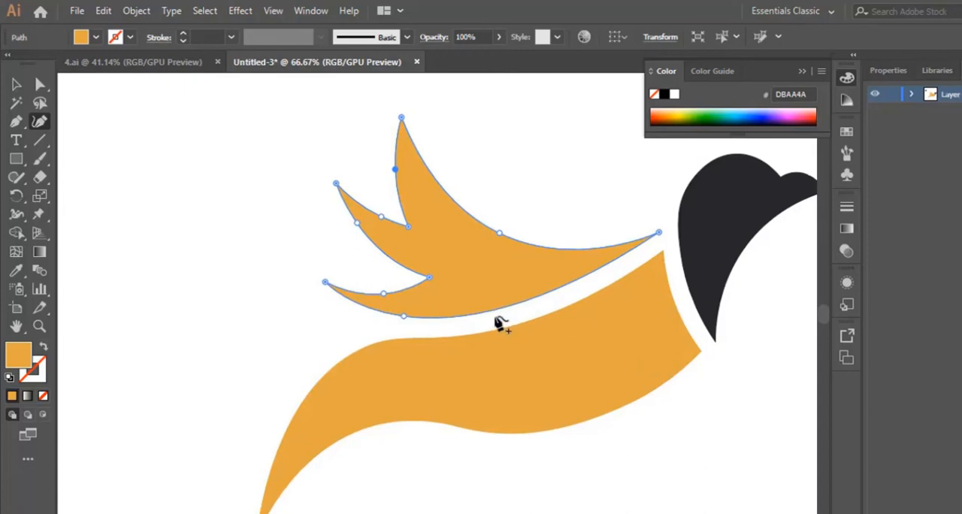
click(17, 85)
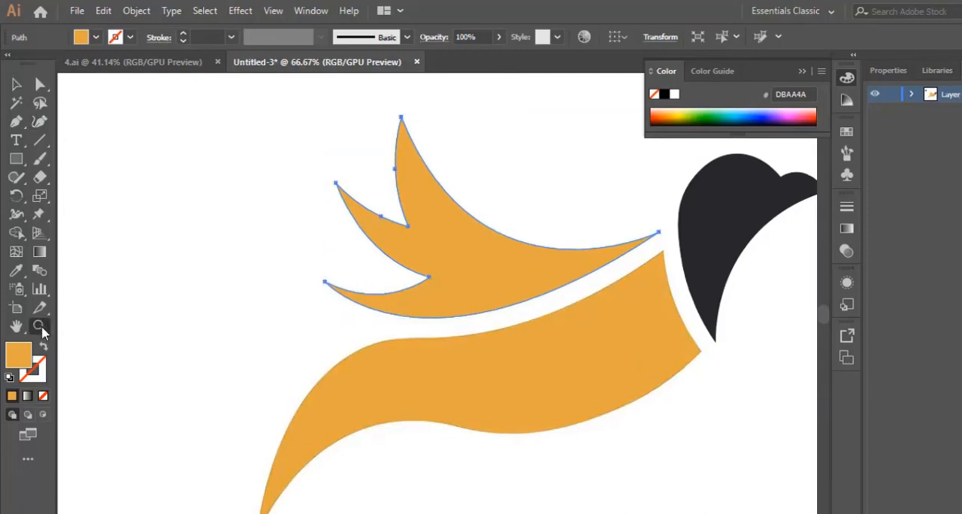
- Examine the whole bird at different zoom levels, checking its proportions and the gaps between head, wing and body
drag(714, 234, 601, 286)
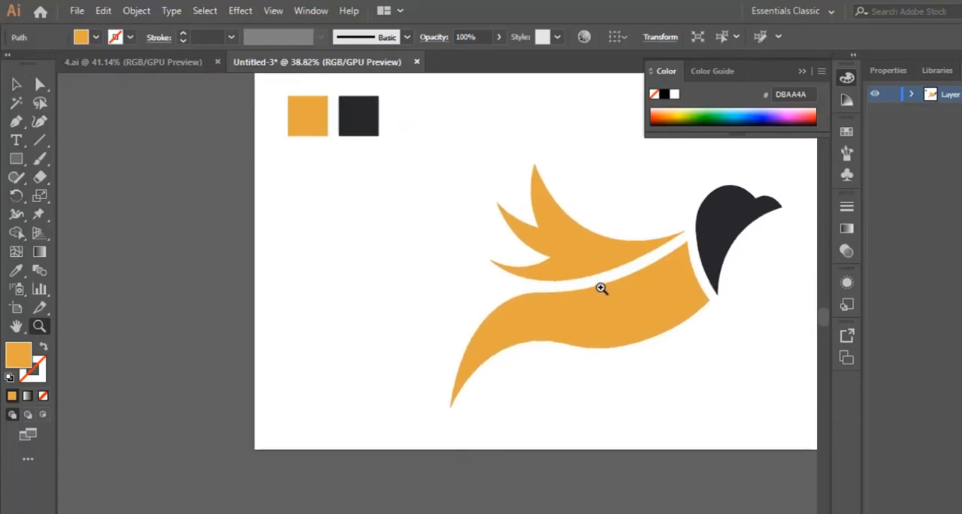
key(v)
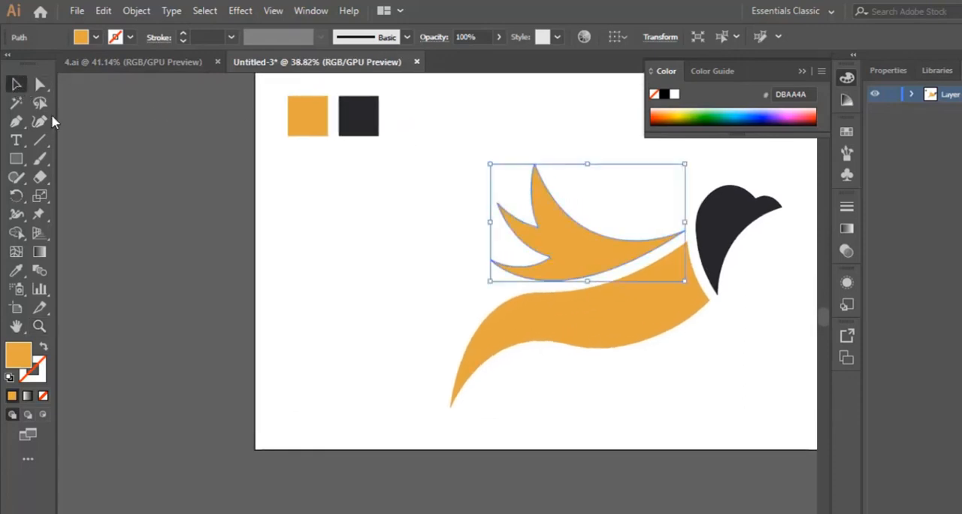
click(685, 368)
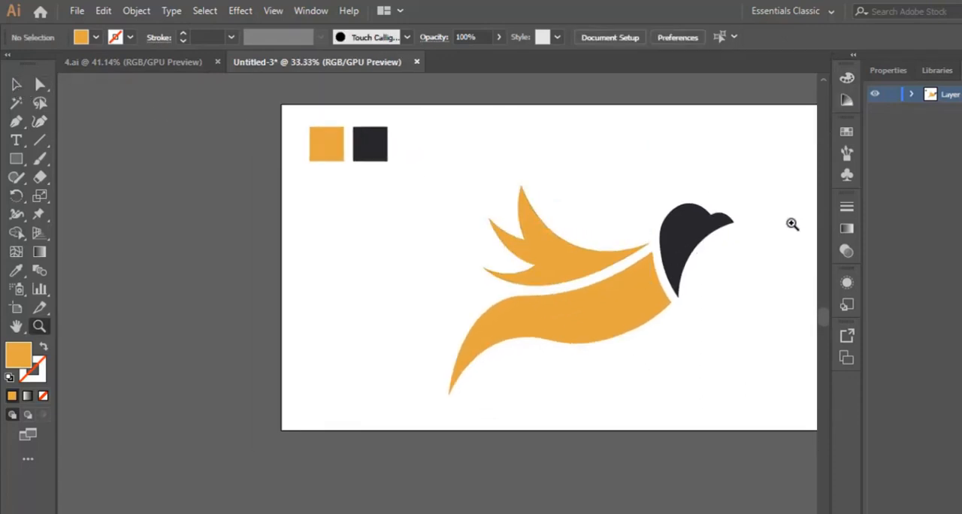
click(790, 223)
alt+click(463, 300)
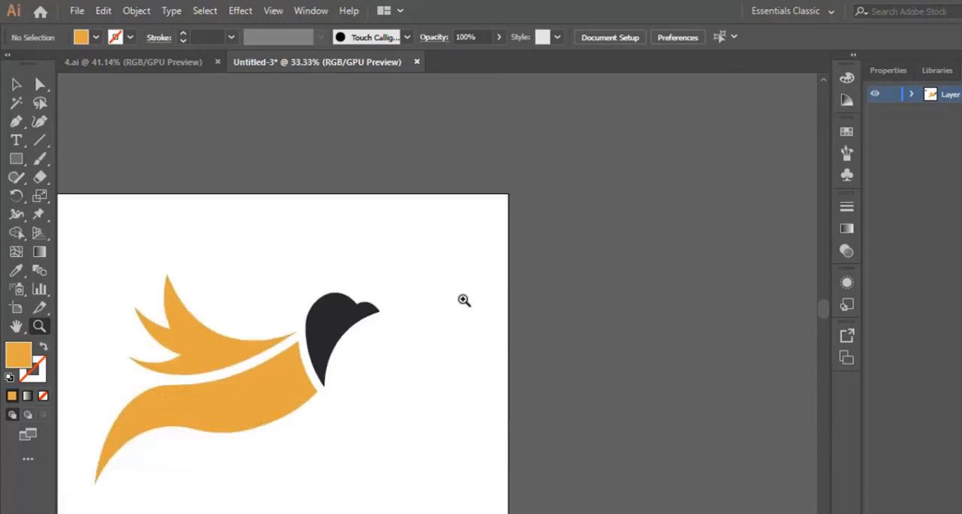
drag(79, 434, 179, 406)
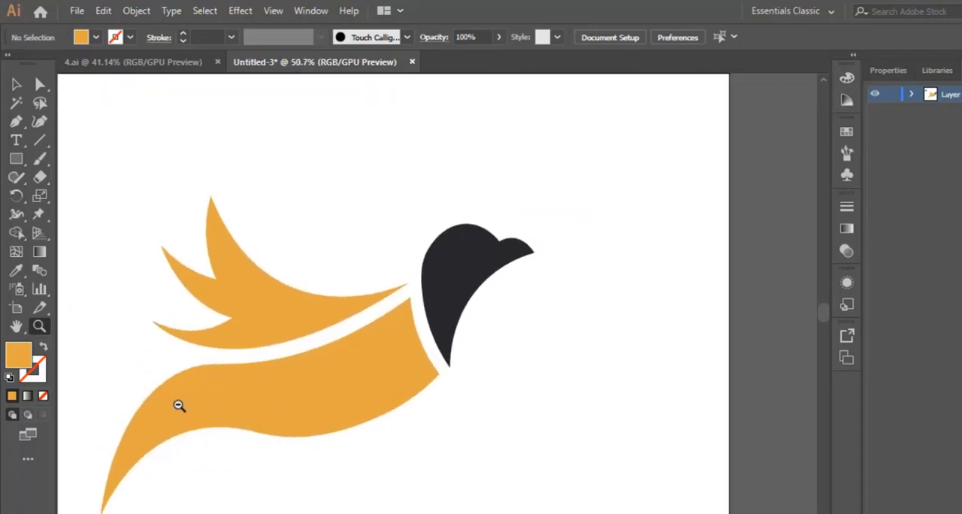
scroll(437, 293, left, 5)
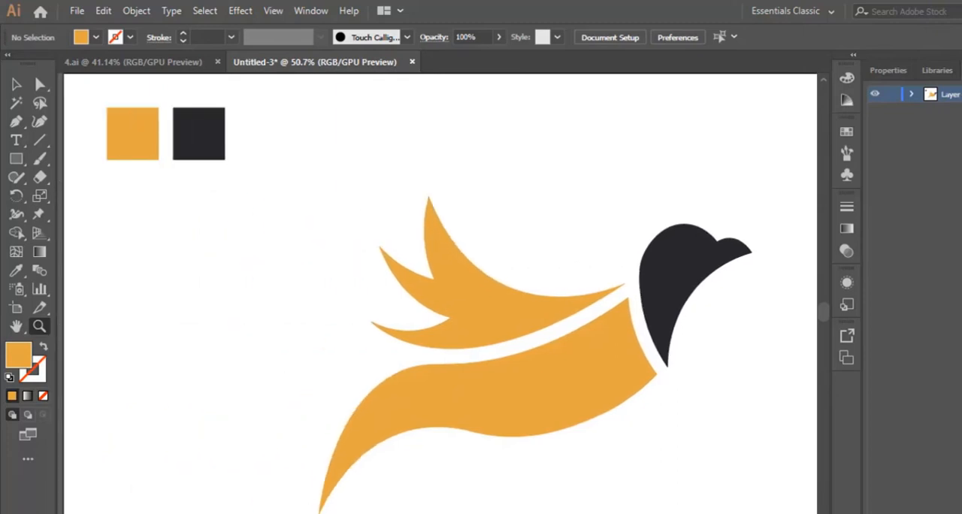
scroll(437, 293, right, 1)
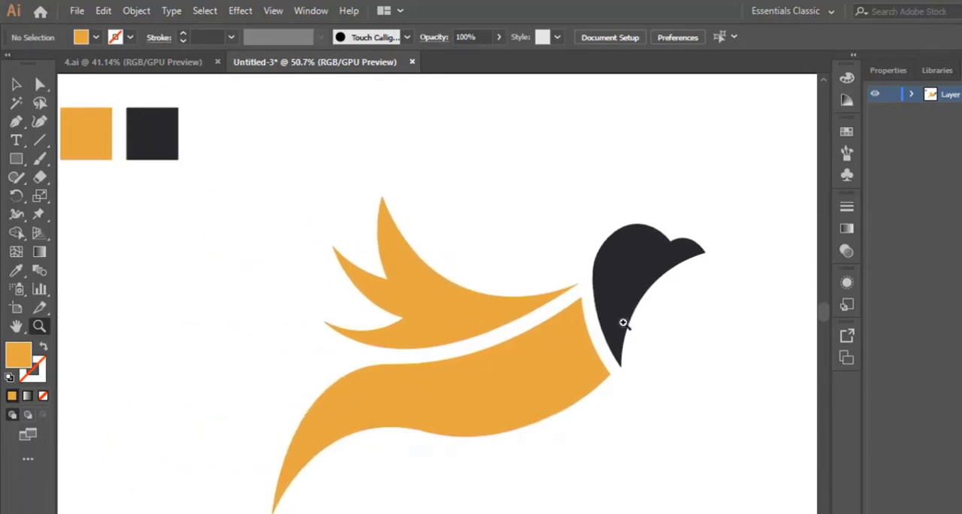
drag(623, 322, 578, 370)
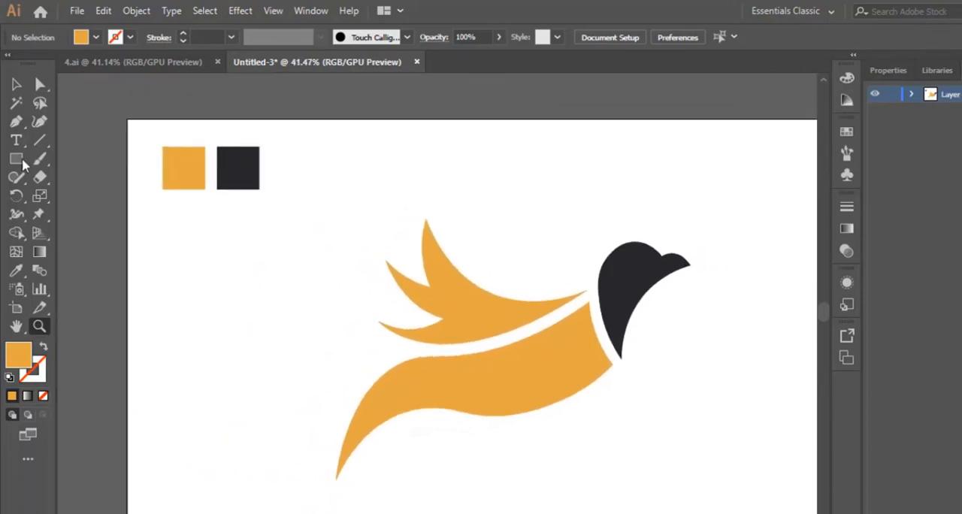
- Scale the head, wing and body together to about half size and move the bird up and right on the artboard
click(16, 84)
drag(386, 210, 677, 295)
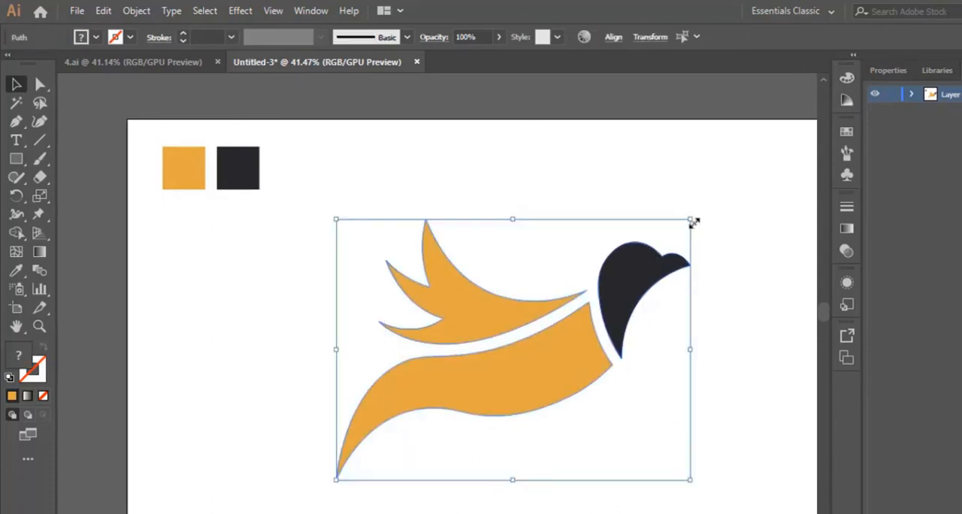
drag(691, 222, 523, 329)
drag(492, 377, 585, 284)
click(677, 351)
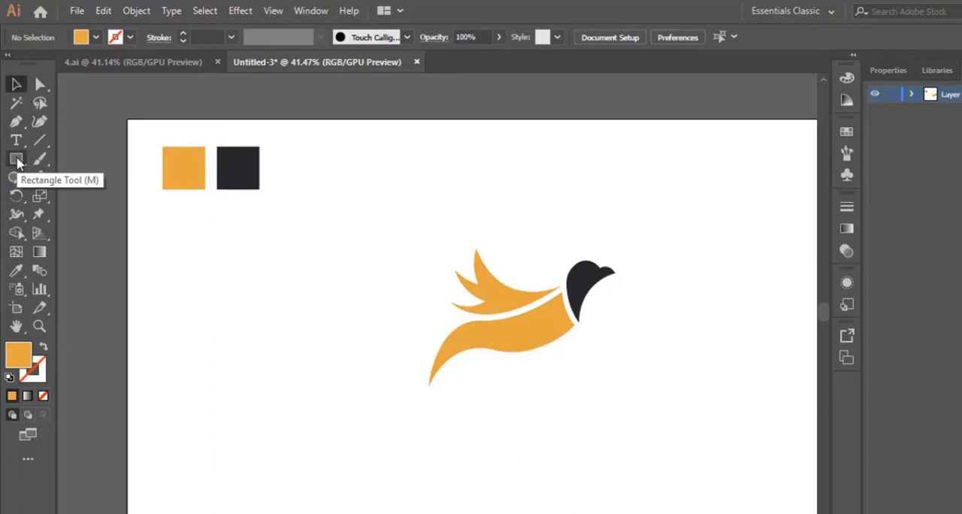
- Draw a circle over the bird with the Ellipse tool and swap its fill and stroke to leave only an orange outline
drag(16, 161, 74, 206)
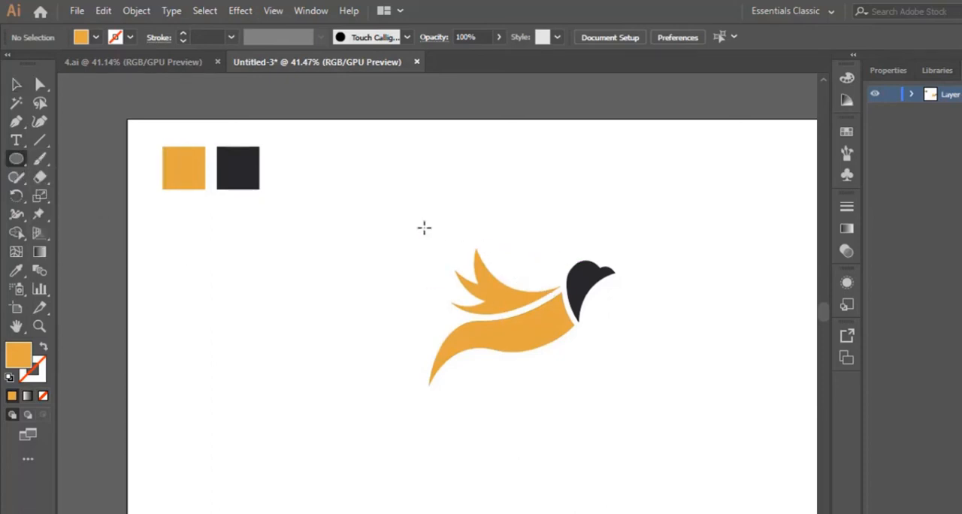
drag(418, 224, 609, 378)
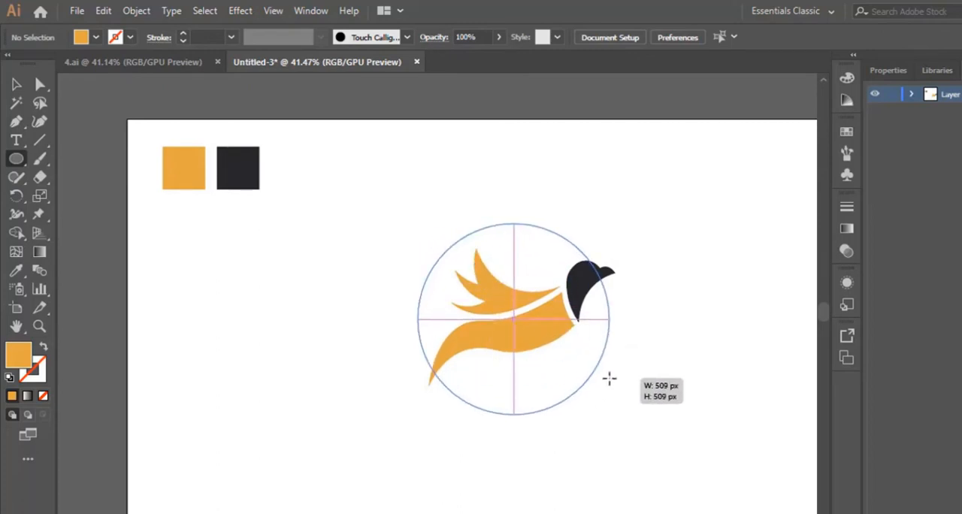
drag(610, 378, 605, 338)
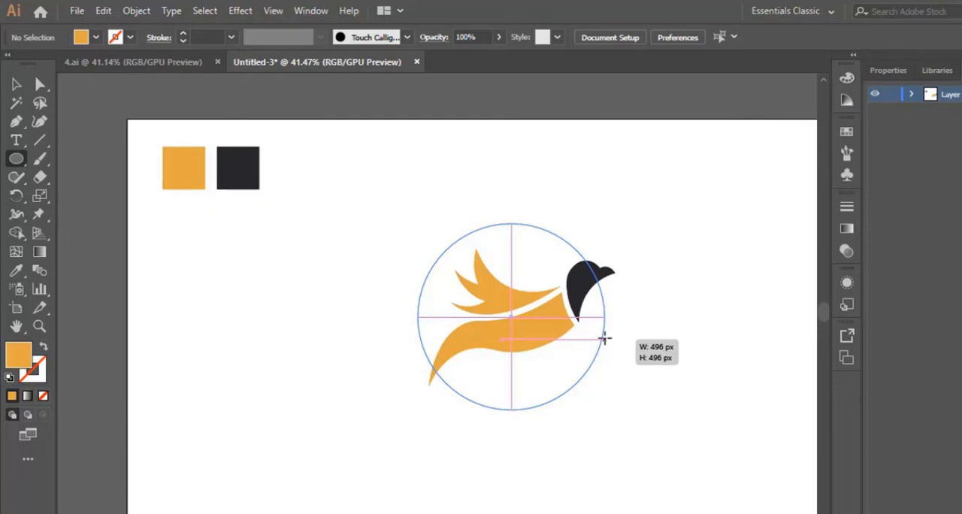
drag(604, 338, 592, 304)
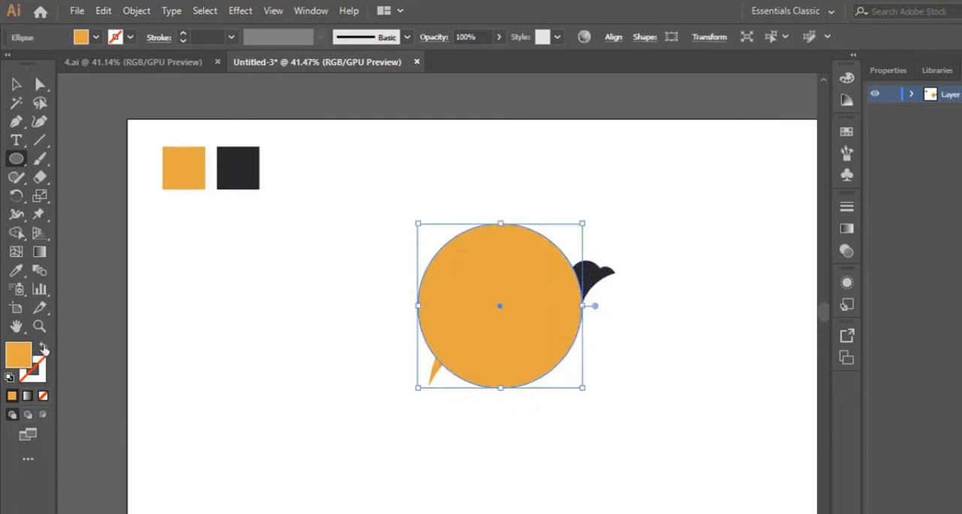
click(43, 348)
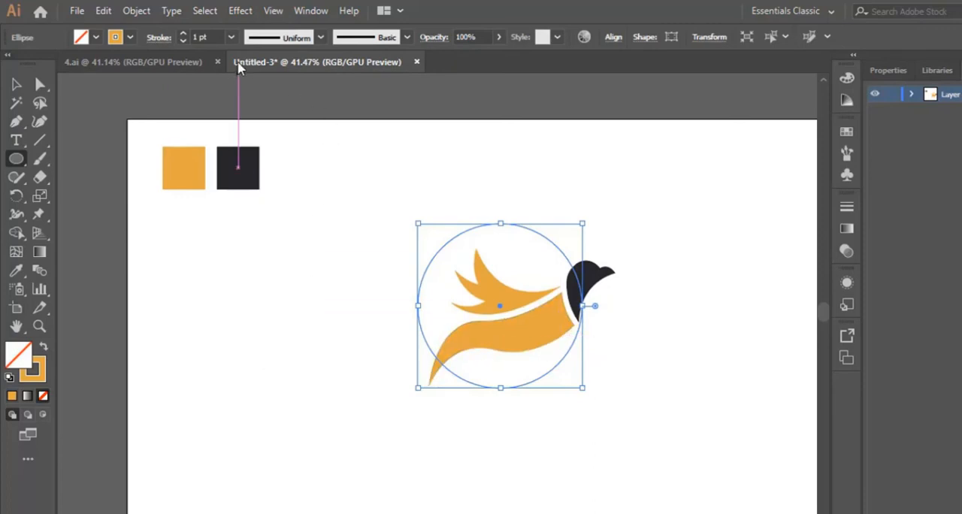
- Set the circle's stroke weight to 10 pt and scale it down, centring it over the bird's body and wing
click(231, 37)
click(249, 257)
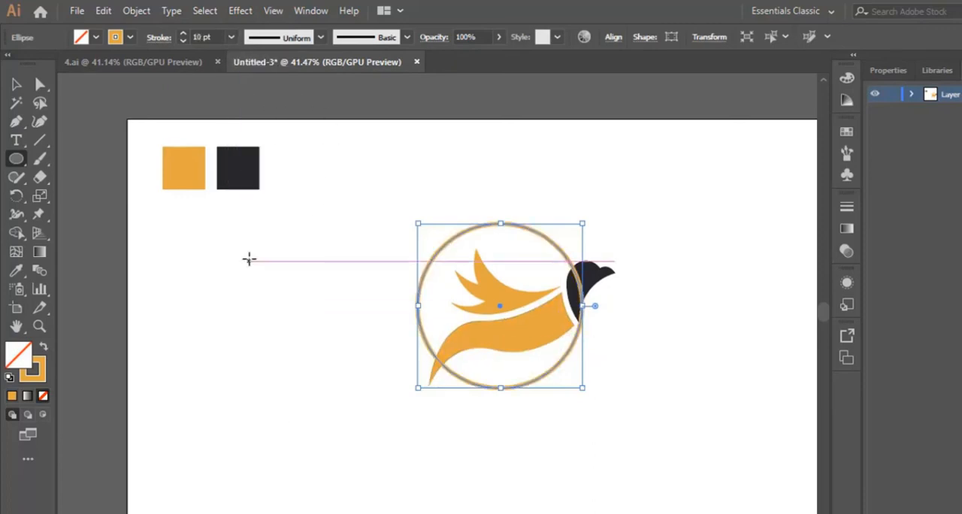
click(17, 85)
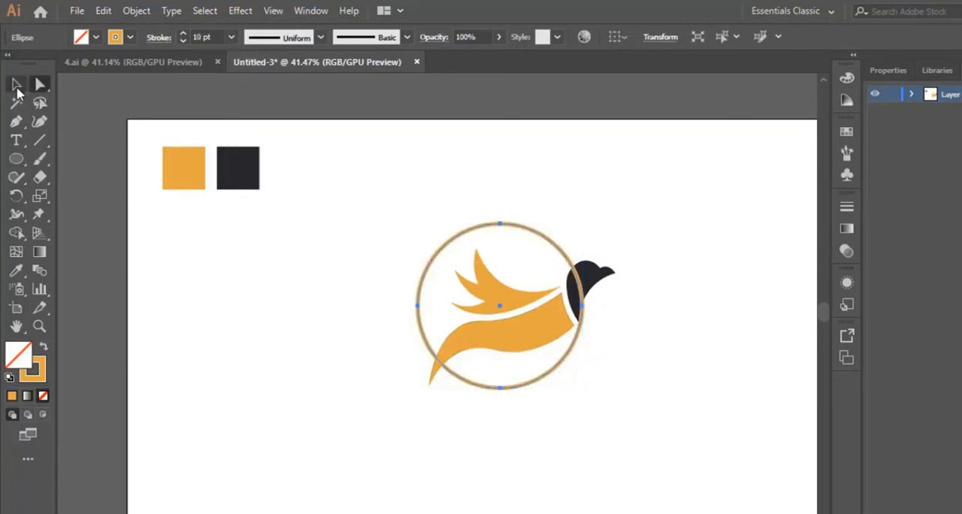
click(260, 318)
drag(536, 225, 562, 261)
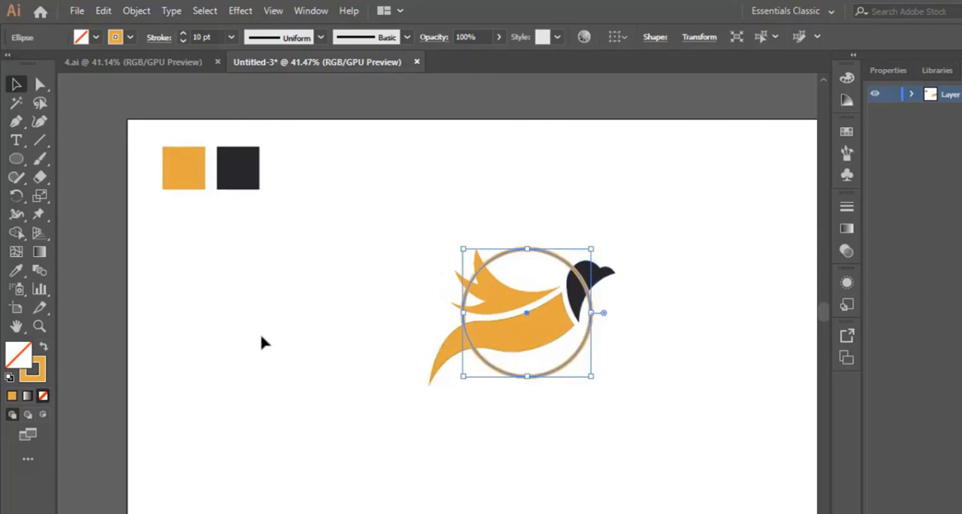
- Thicken the circle's orange outline to a 16 pt stroke
click(39, 326)
click(541, 306)
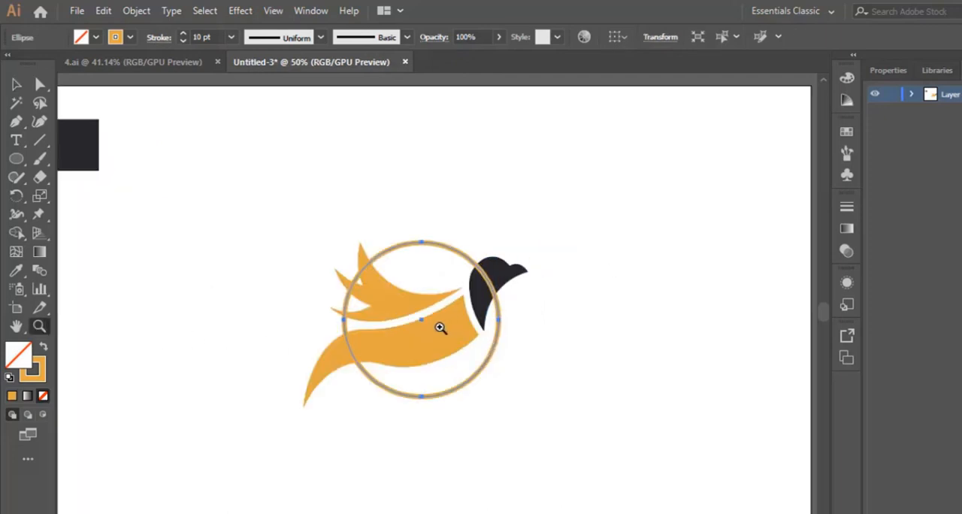
click(418, 324)
click(429, 316)
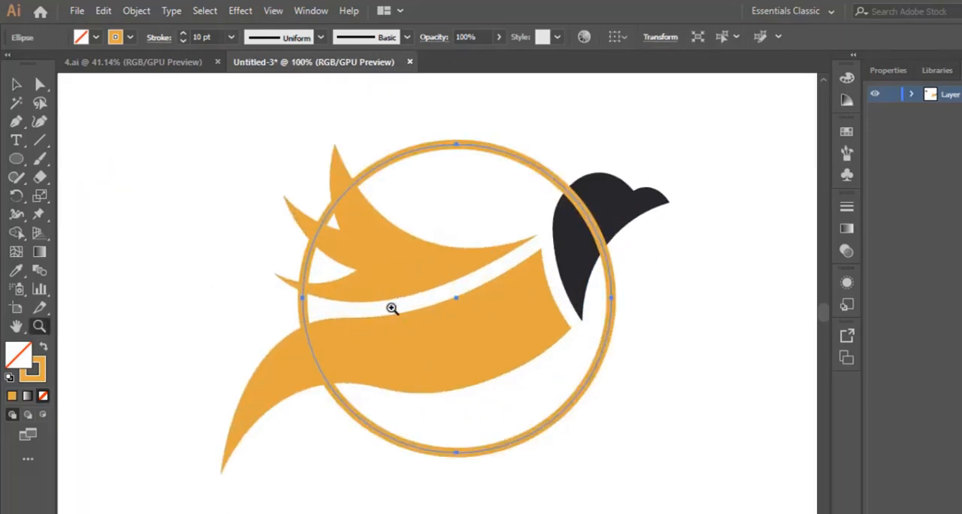
click(231, 37)
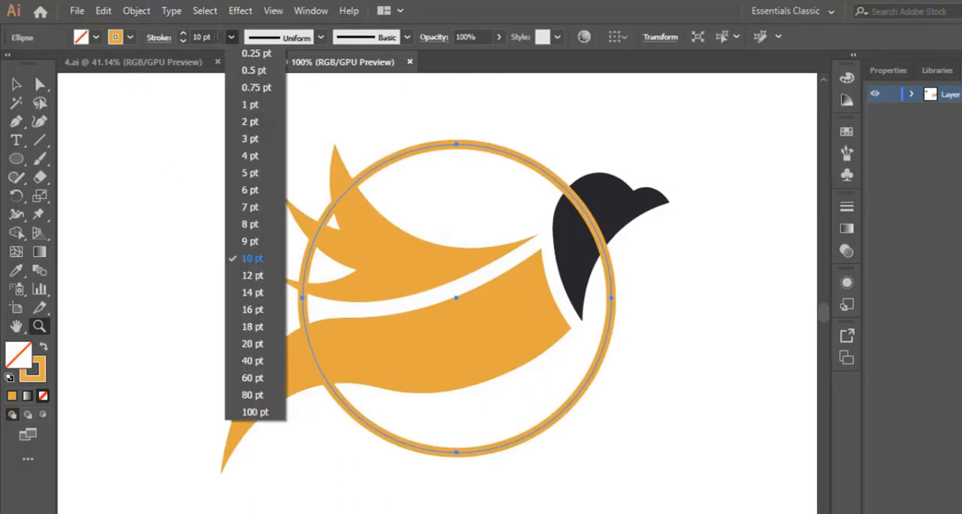
click(252, 309)
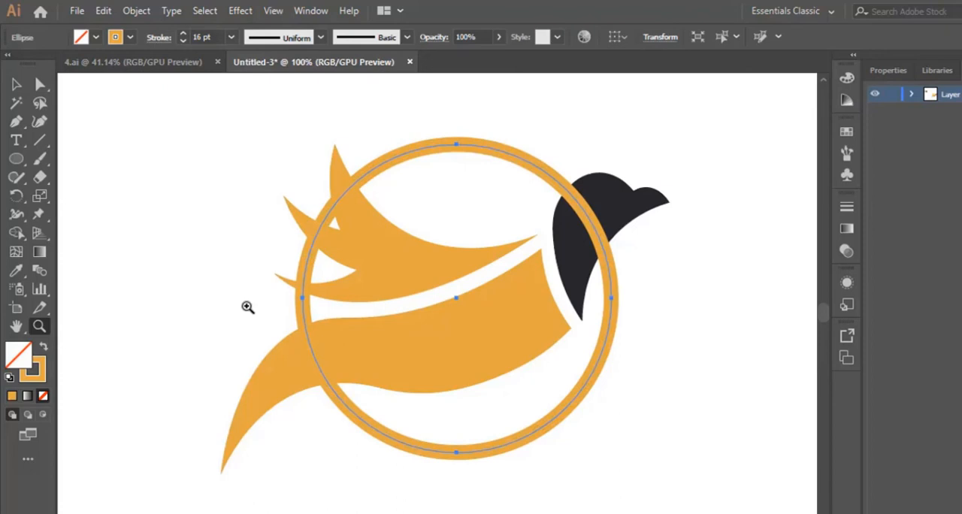
- Cut the circle with the Scissors tool just above and below the bird's head and delete the segment crossing the head
click(16, 84)
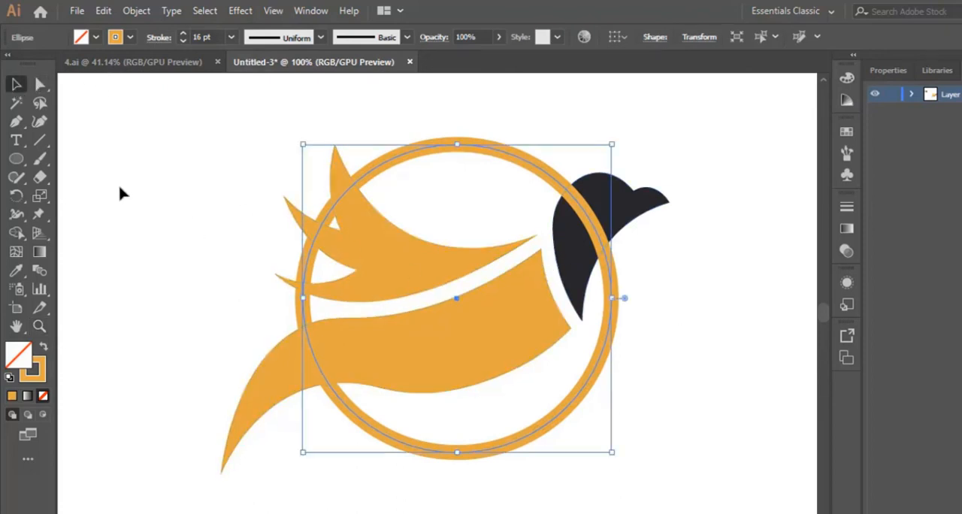
click(36, 180)
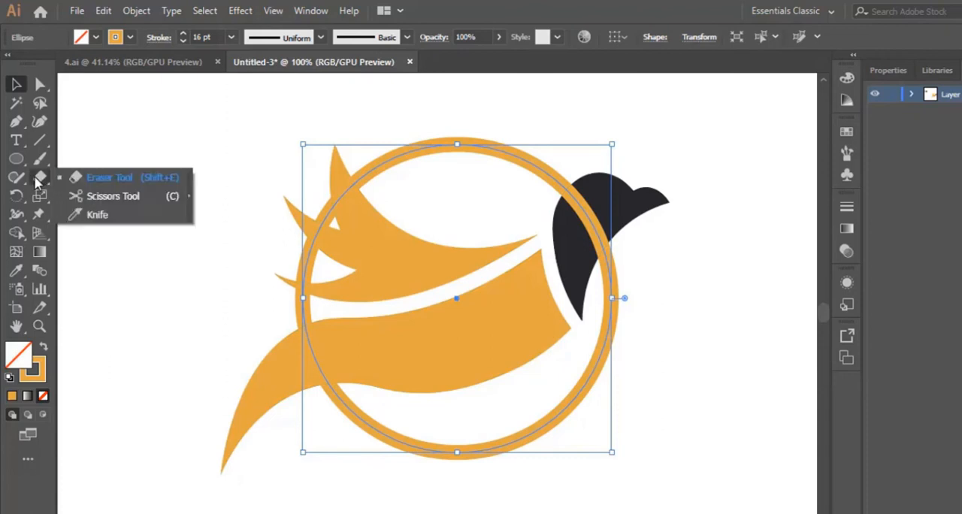
click(110, 198)
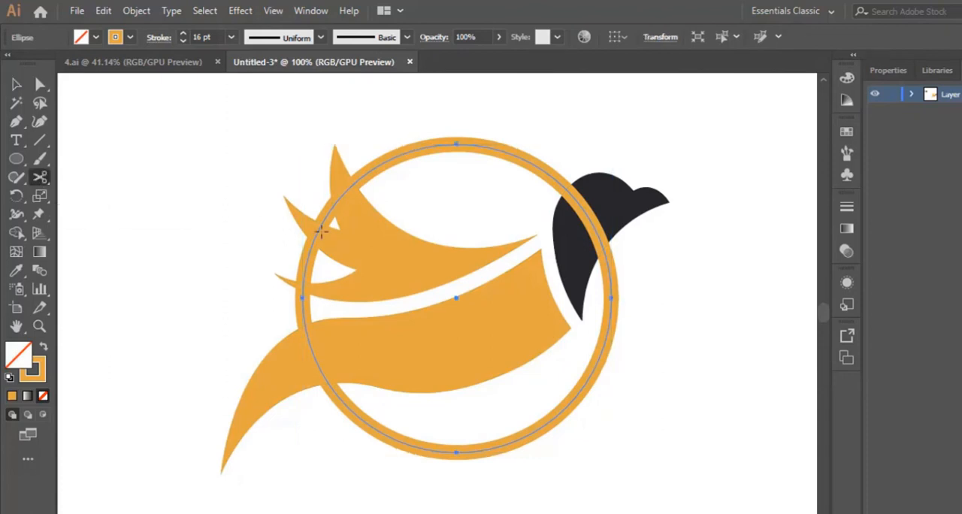
click(608, 267)
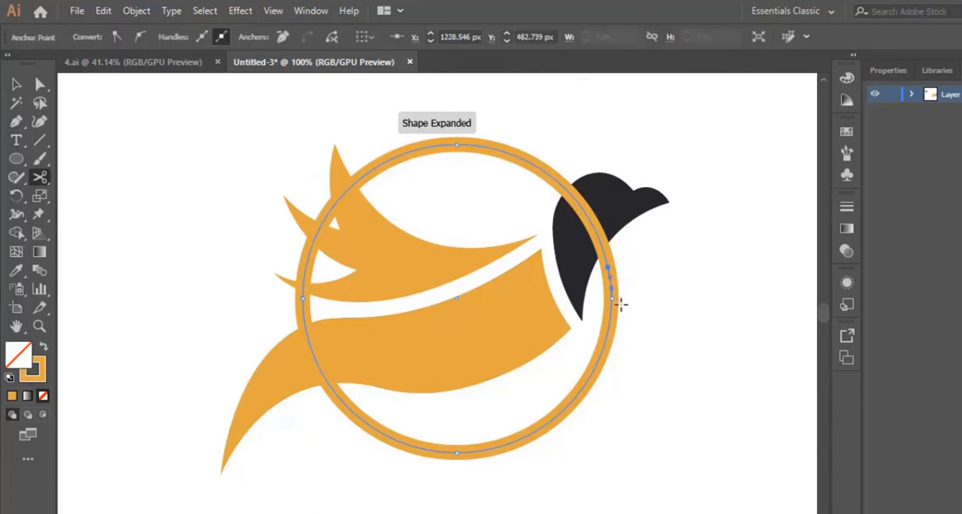
click(552, 177)
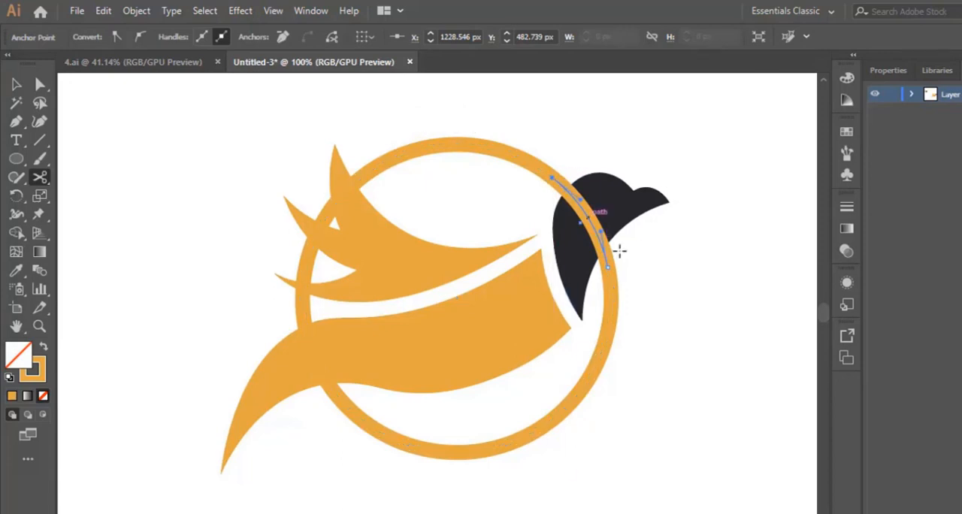
key(Delete)
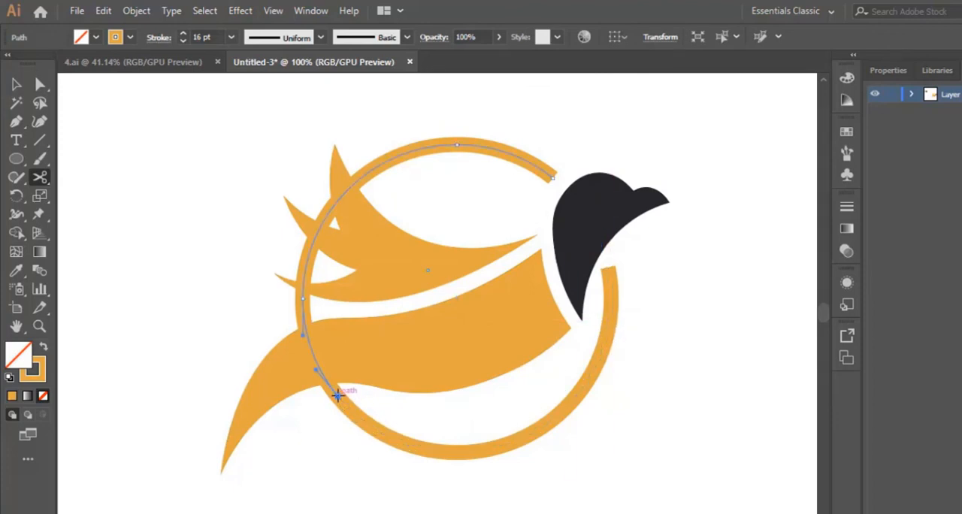
- Cut the circle above the wing's top feather and below the tail, and delete the segment crossing the wing and body
click(338, 393)
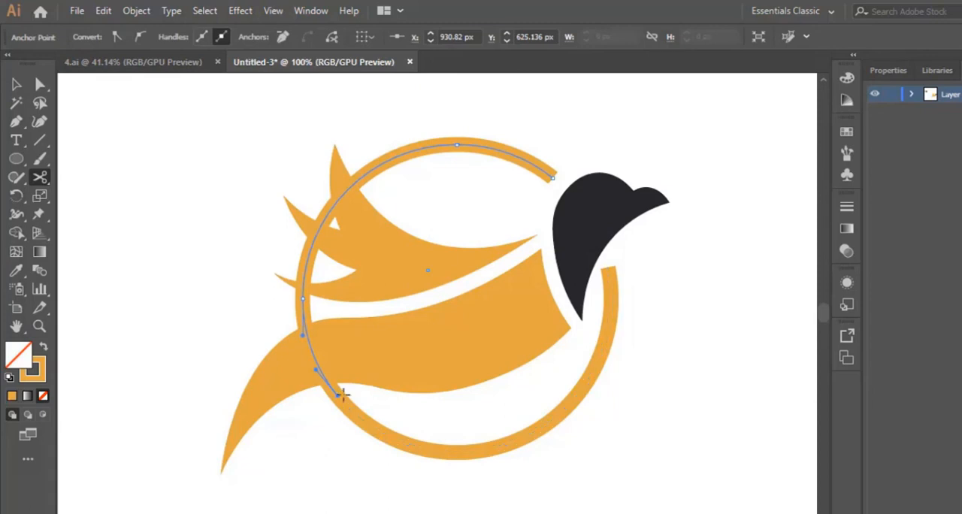
click(366, 173)
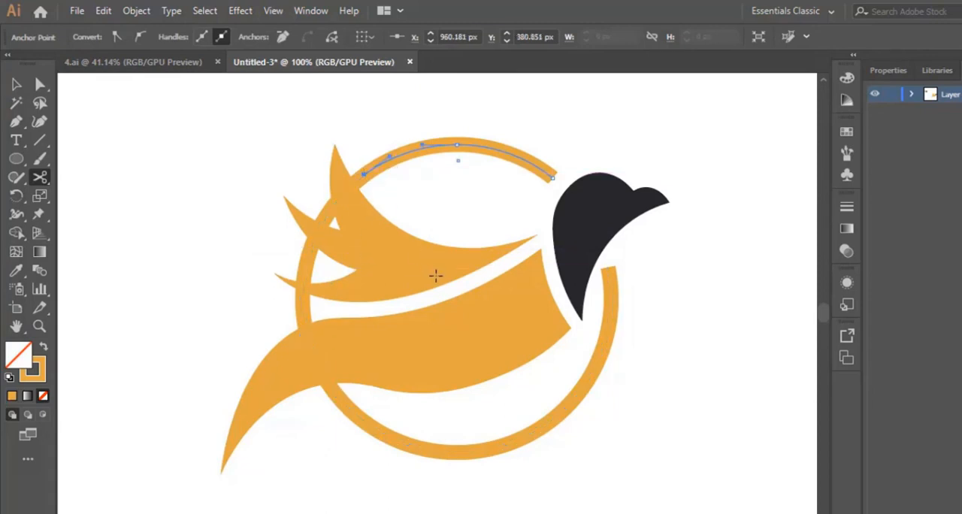
key(v)
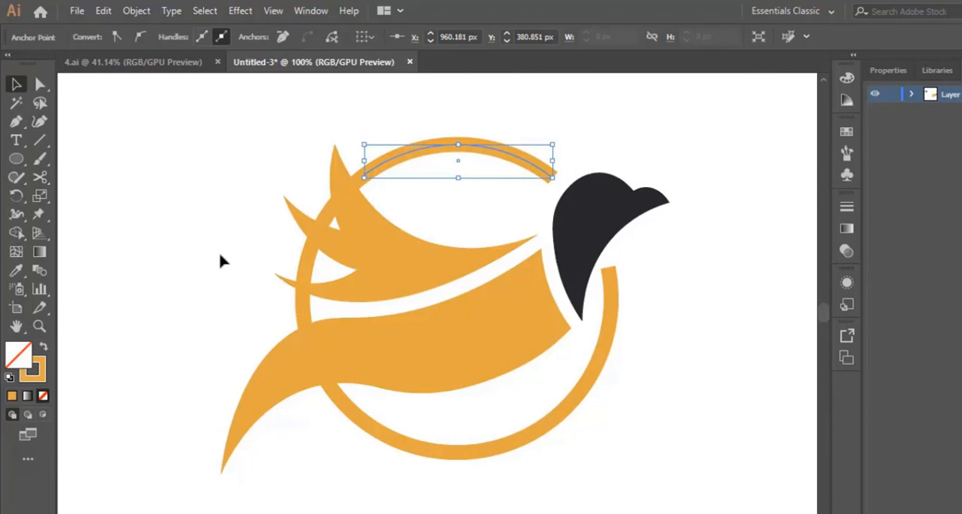
click(301, 315)
key(Delete)
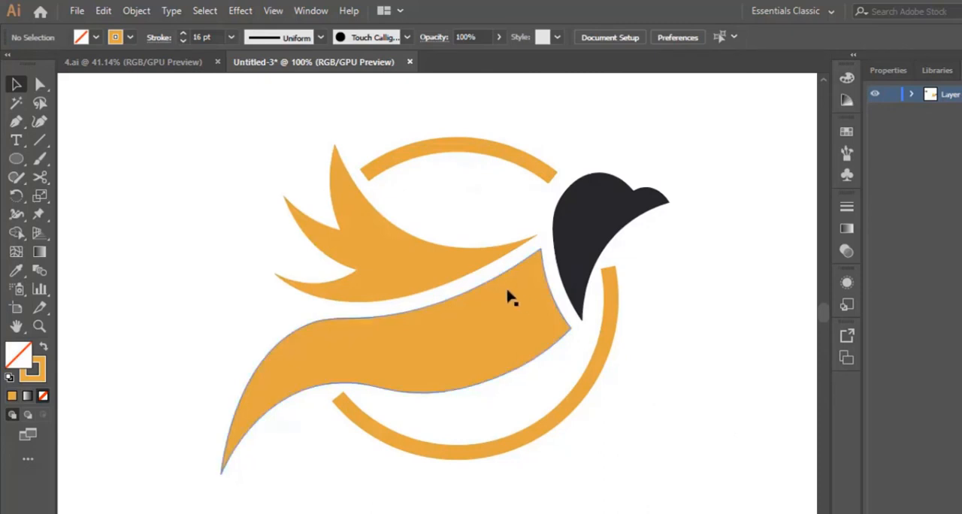
- Give the lower arc of the circle round stroke caps
scroll(509, 296, down, 1)
click(39, 326)
drag(642, 208, 515, 256)
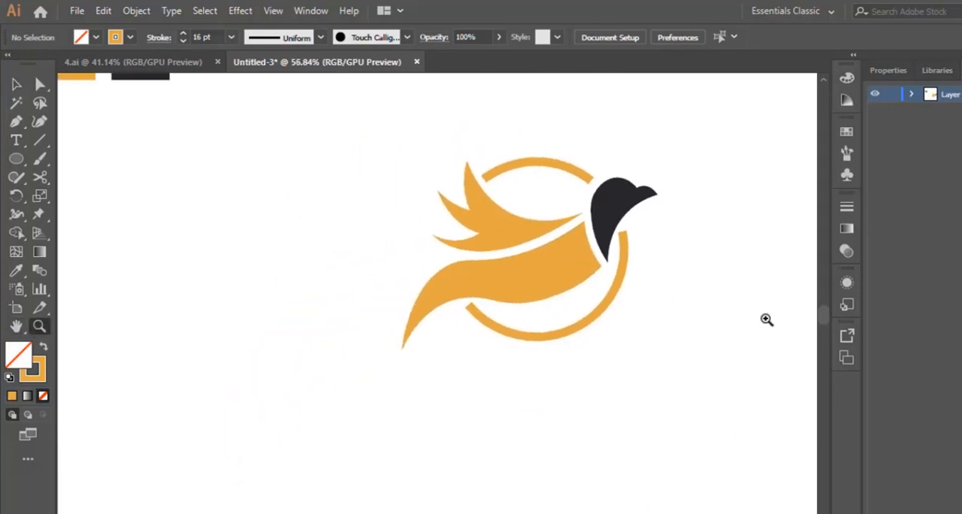
drag(646, 269, 665, 256)
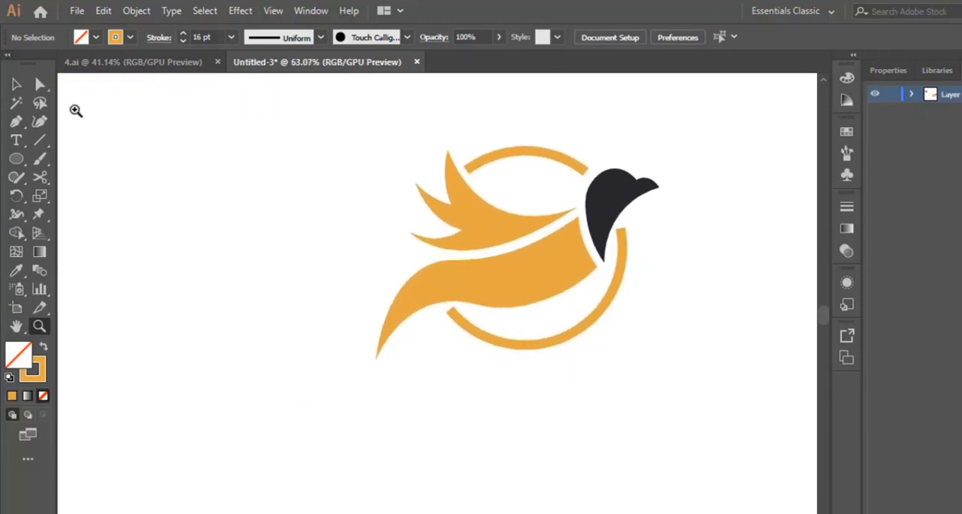
click(16, 84)
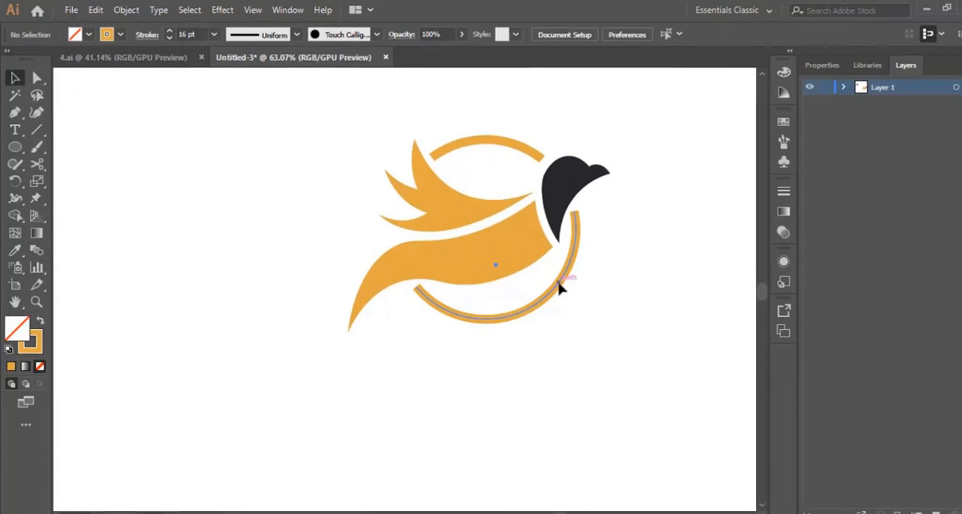
click(560, 288)
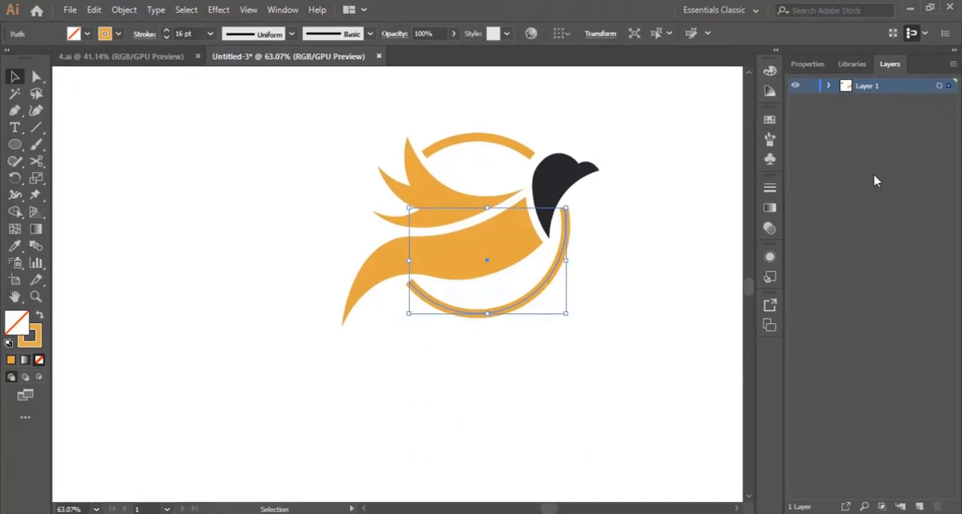
click(813, 65)
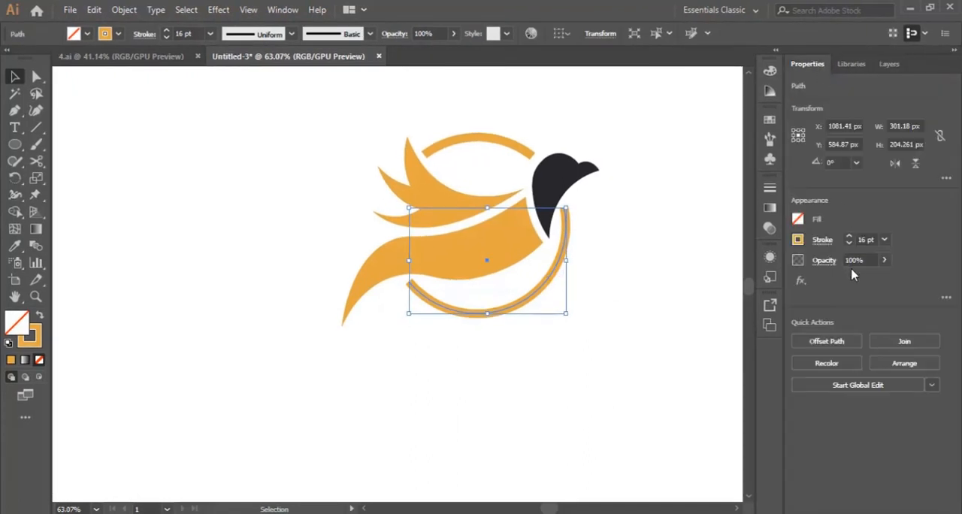
click(824, 239)
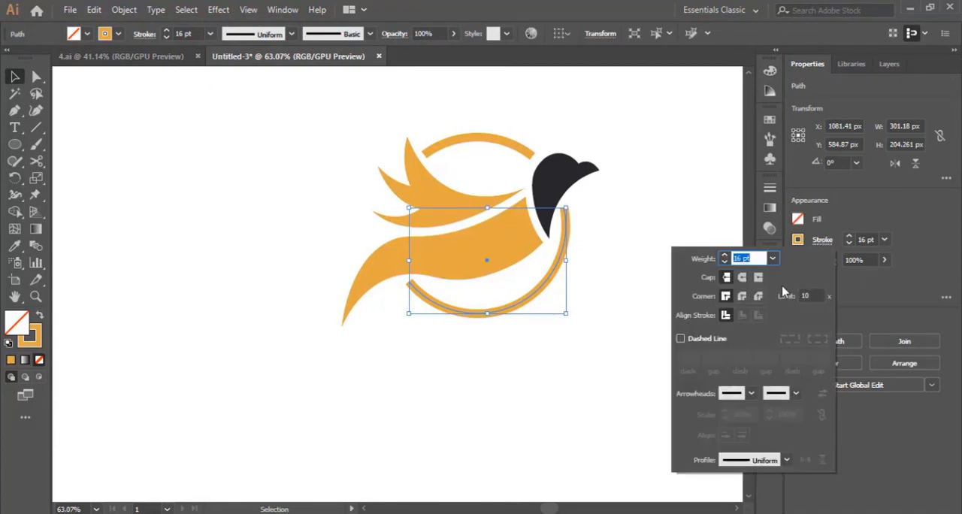
click(741, 278)
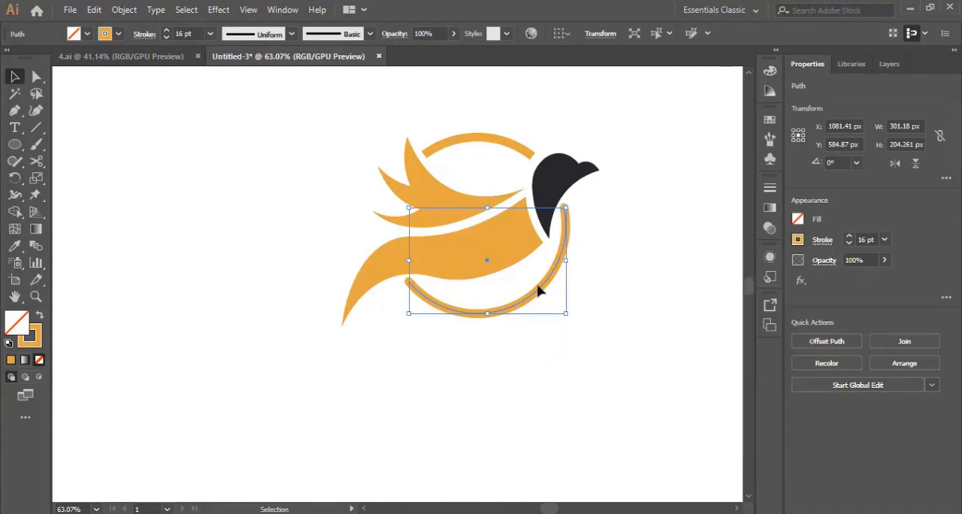
click(676, 309)
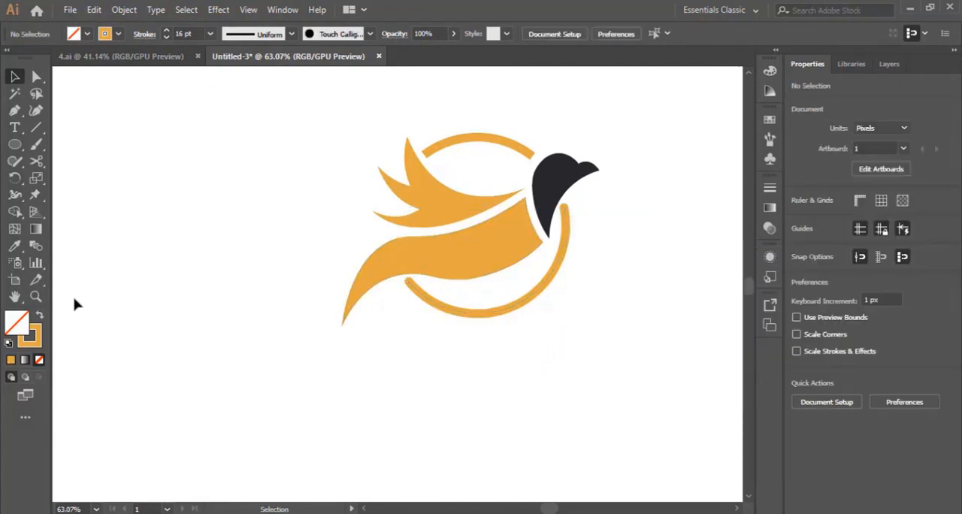
- Give the upper arc between the wing and the head round stroke caps
click(36, 297)
click(457, 272)
click(413, 310)
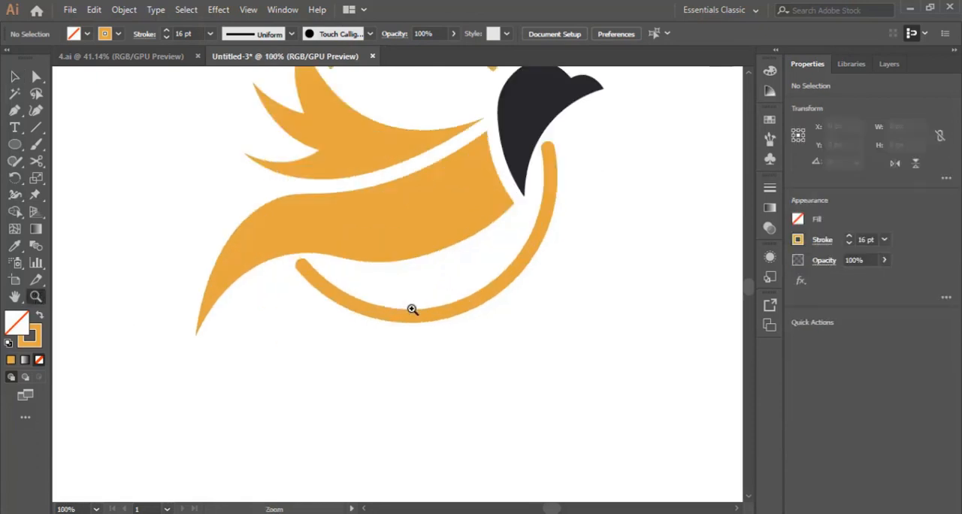
click(379, 272)
click(399, 280)
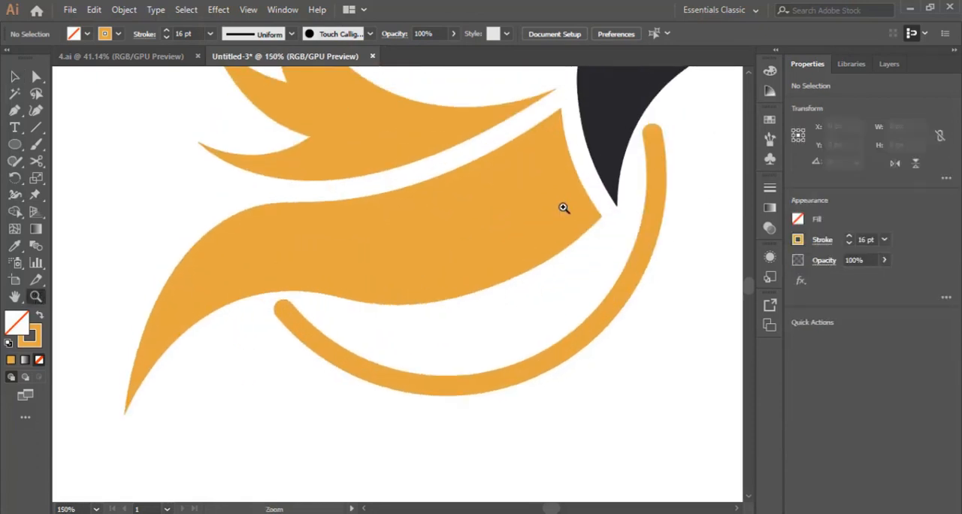
scroll(563, 208, up, 5)
click(15, 76)
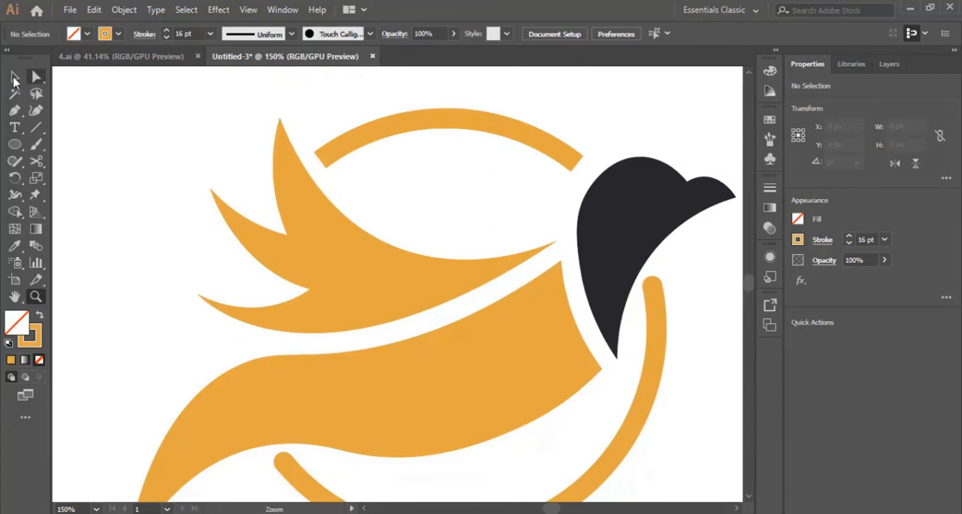
click(503, 134)
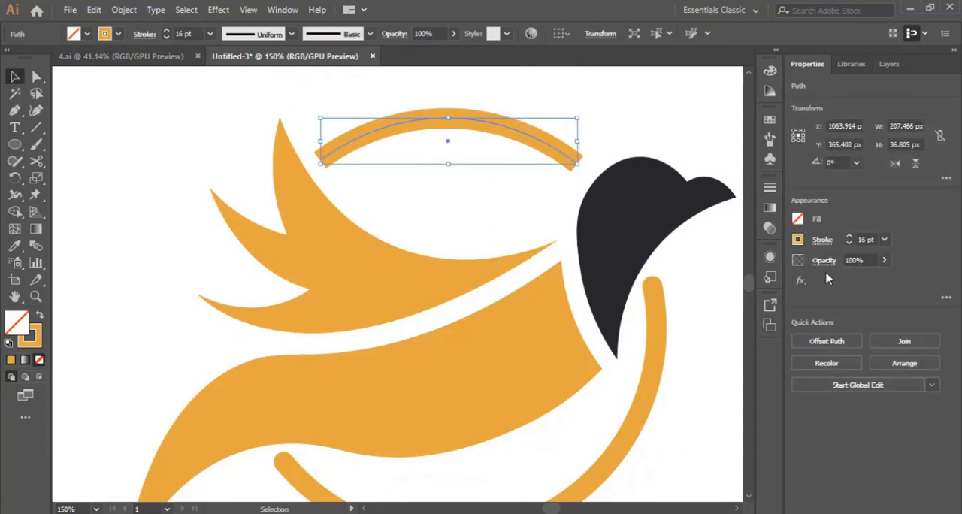
click(821, 239)
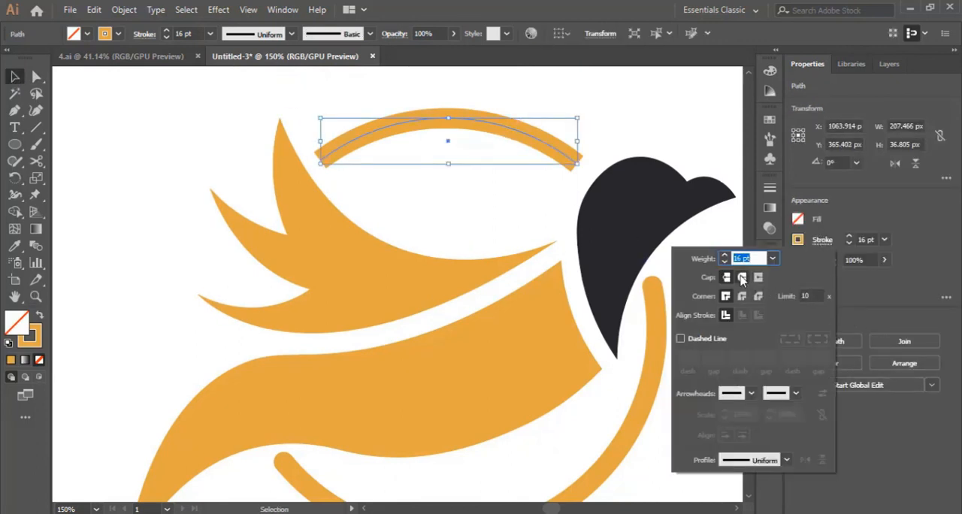
click(742, 278)
click(622, 120)
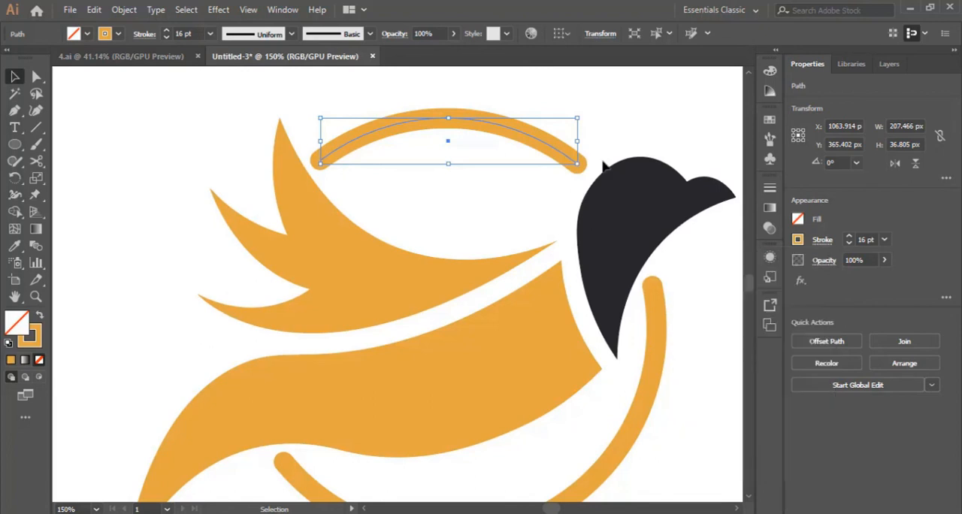
click(535, 212)
- Add the point text "BIRD LOGO" in the empty area below the bird and the lower arc
scroll(533, 217, down, 3)
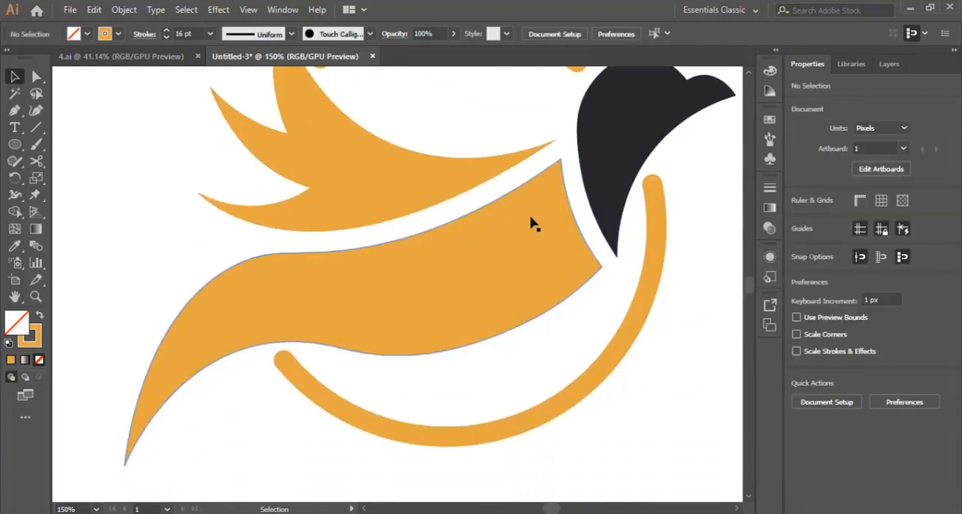
scroll(533, 224, down, 2)
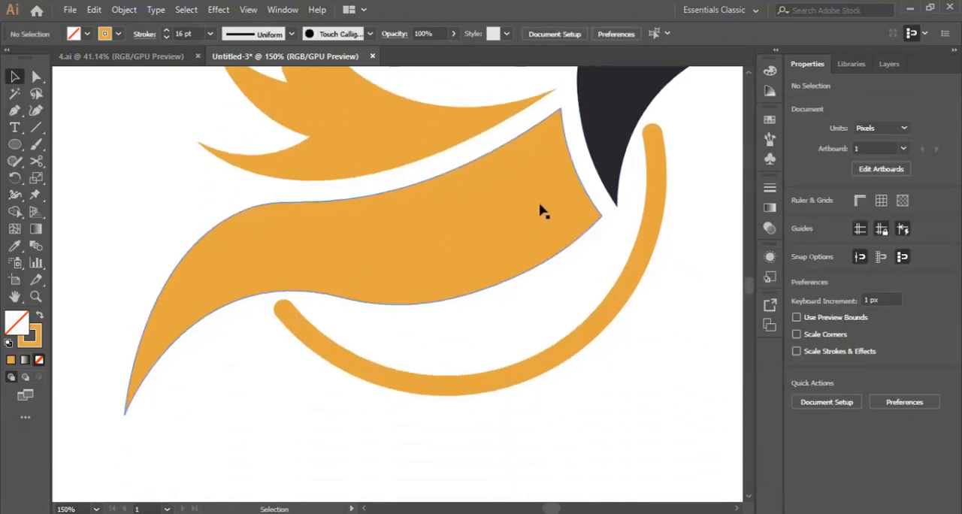
key(ctrl+minus)
key(ctrl+minus)
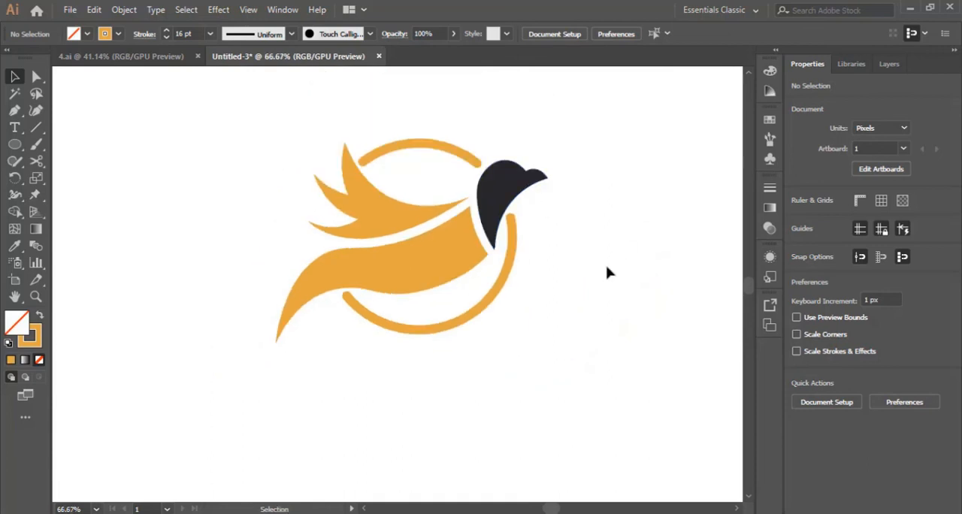
scroll(608, 272, down, 1)
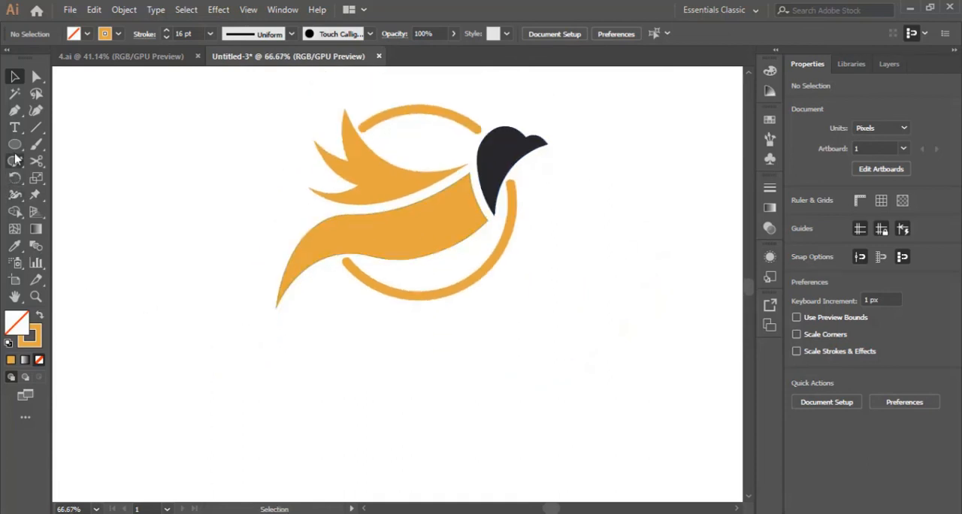
click(14, 127)
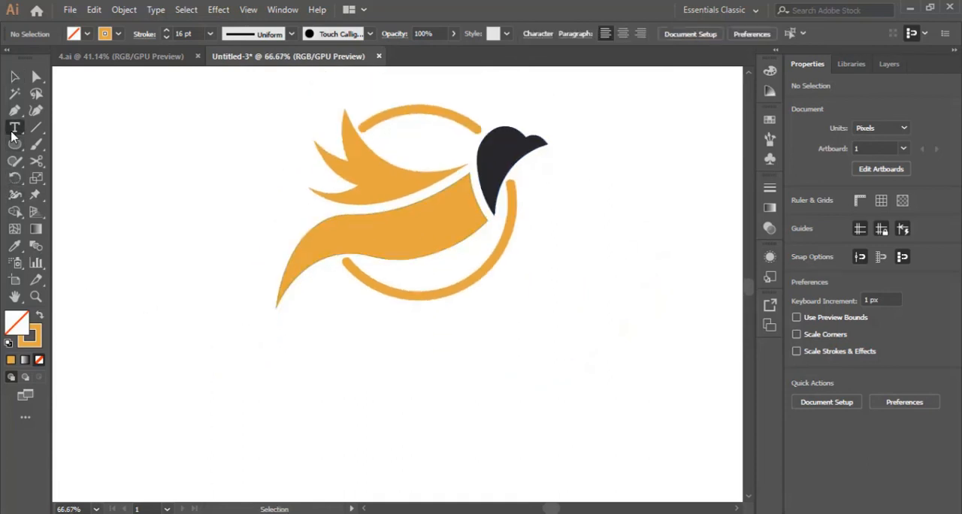
click(419, 349)
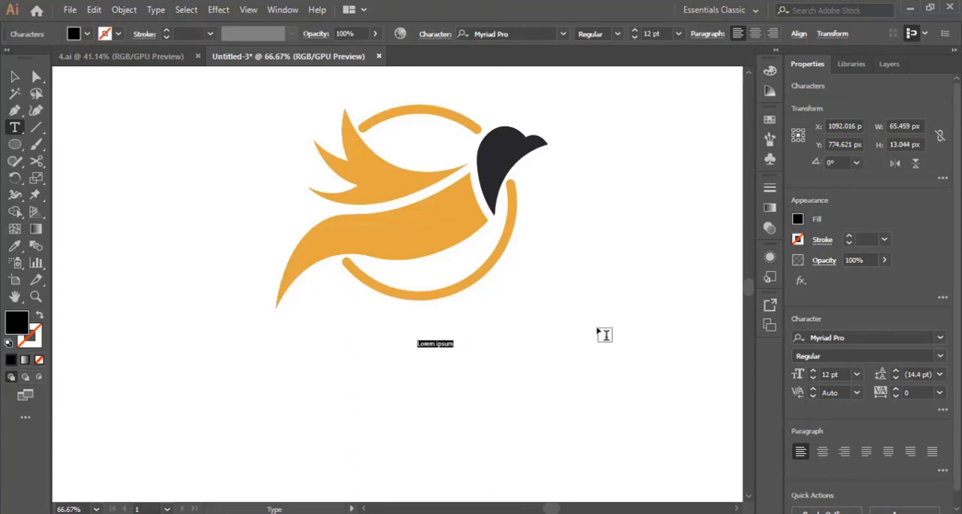
text(BIRD LOGO)
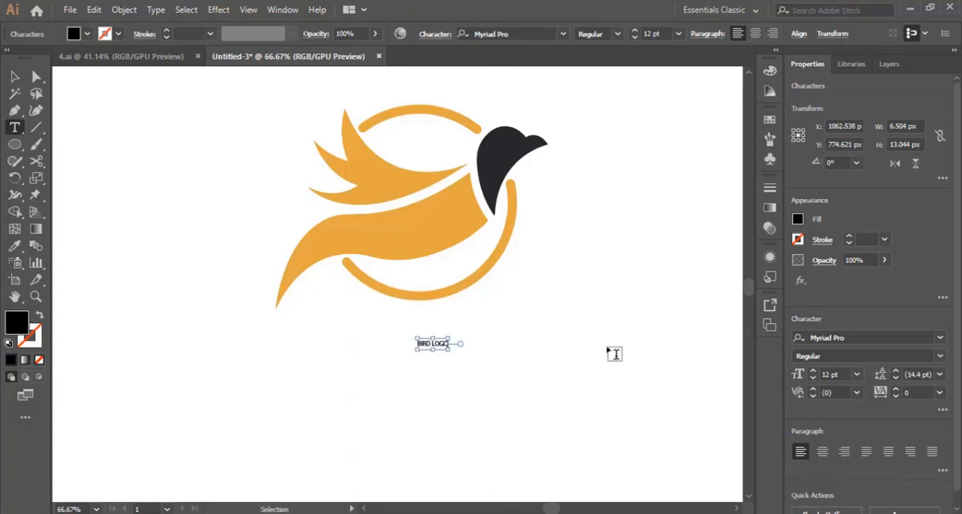
- Set the whole "BIRD LOGO" text to a font size of 60 pt
key(ctrl+a)
click(678, 33)
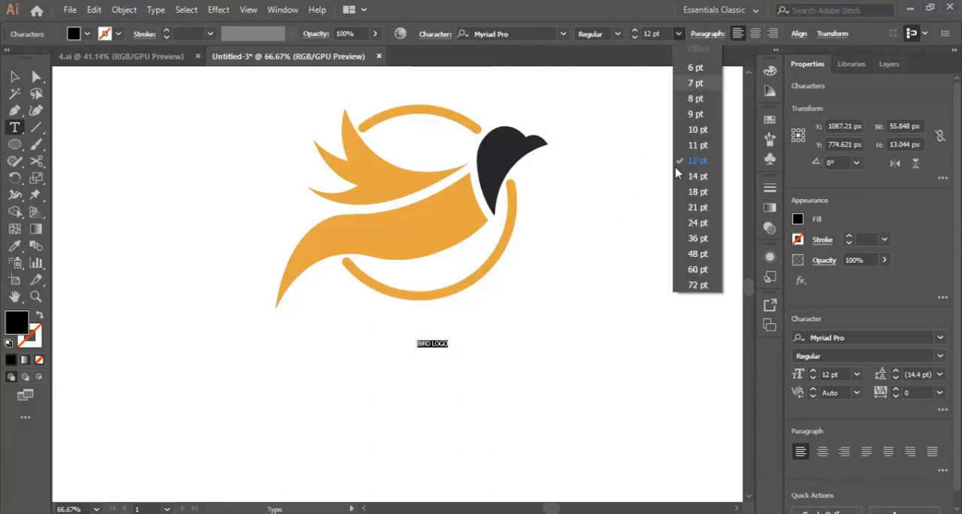
click(700, 269)
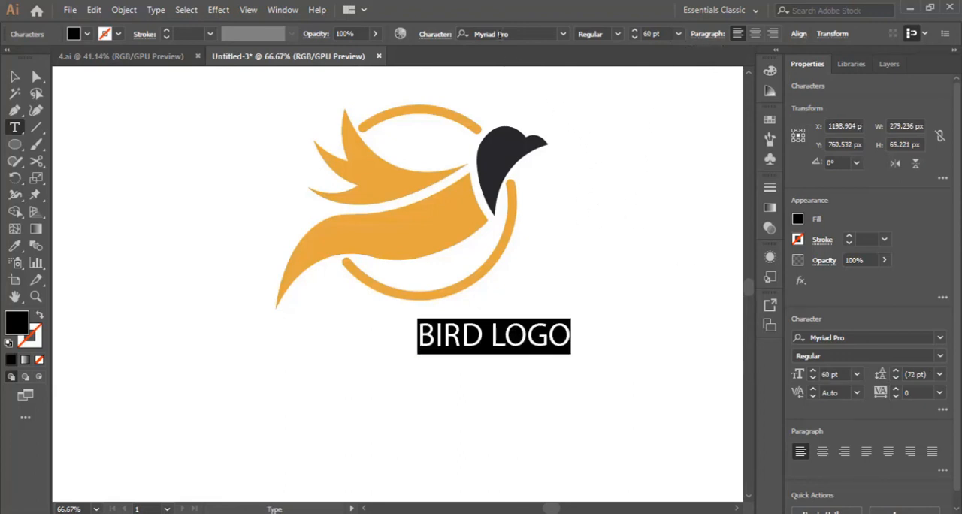
- Browse through the fonts for the "BIRD LOGO" text and set it in Oswald Regular
click(545, 34)
key(Down)
key(Down)
key(Down)
key(Down)
key(Down)
key(Down)
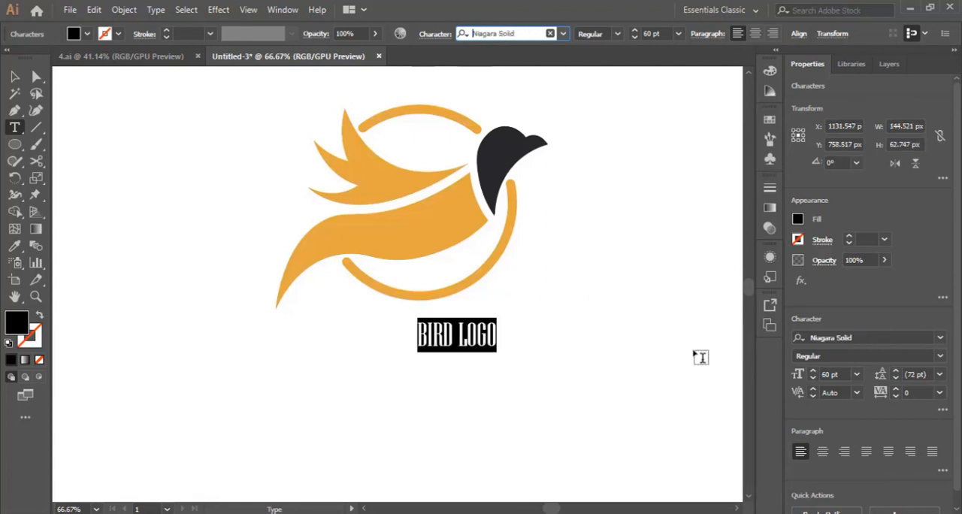
key(Down)
key(Down)
key(Down)
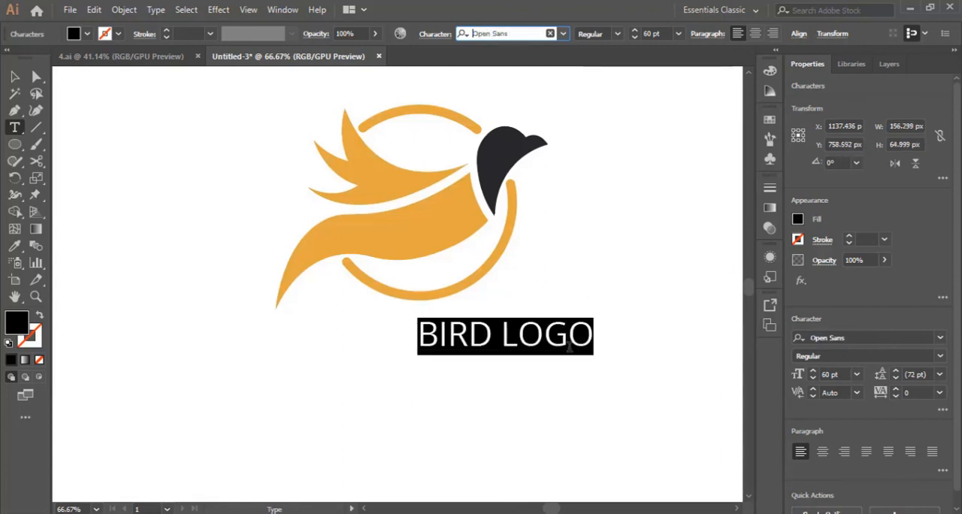
- Move the "BIRD LOGO" text so it sits roughly centred beneath the circle's lower arc
click(14, 76)
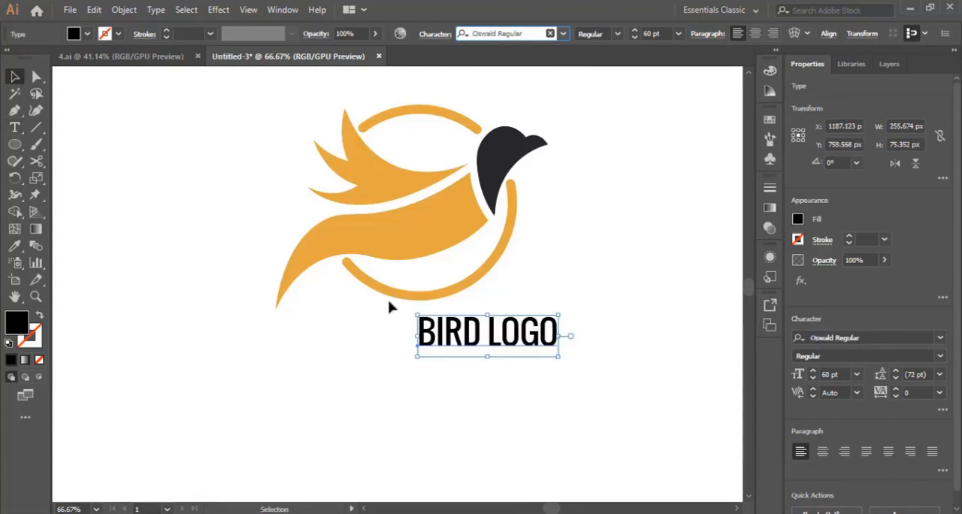
click(603, 376)
drag(535, 343, 474, 353)
click(602, 359)
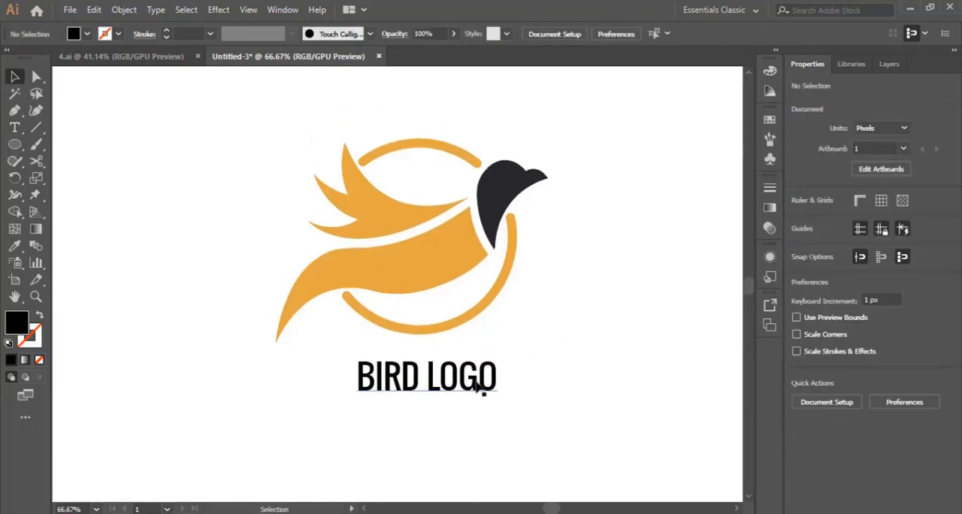
- Recolour the "BIRD LOGO" text with the dark fill sampled from the bird's head using the Eyedropper, and deselect it
click(478, 386)
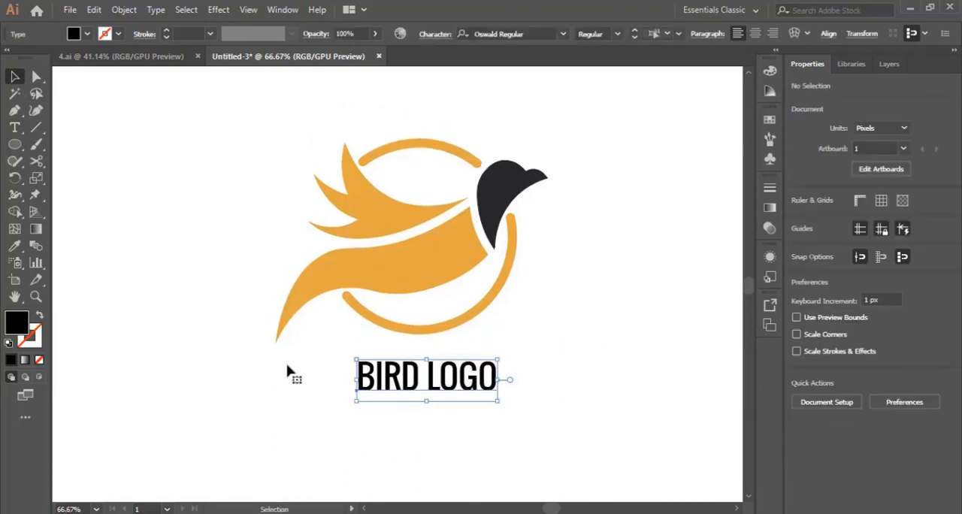
click(15, 262)
click(15, 247)
click(485, 225)
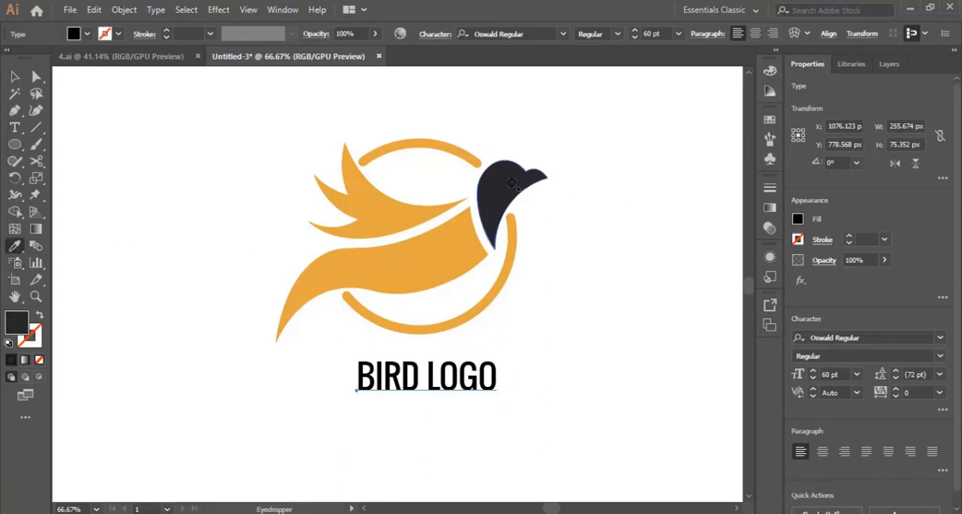
click(16, 77)
click(586, 350)
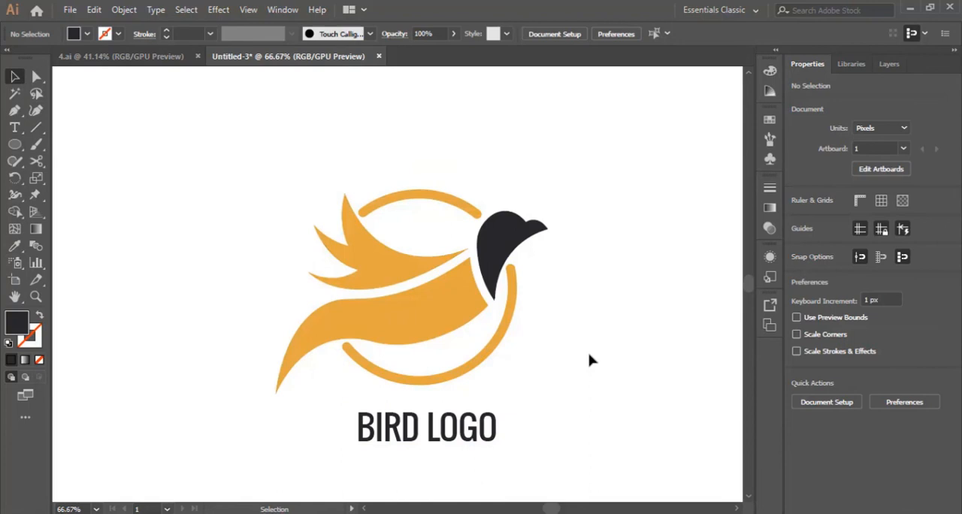
scroll(589, 354, down, 3)
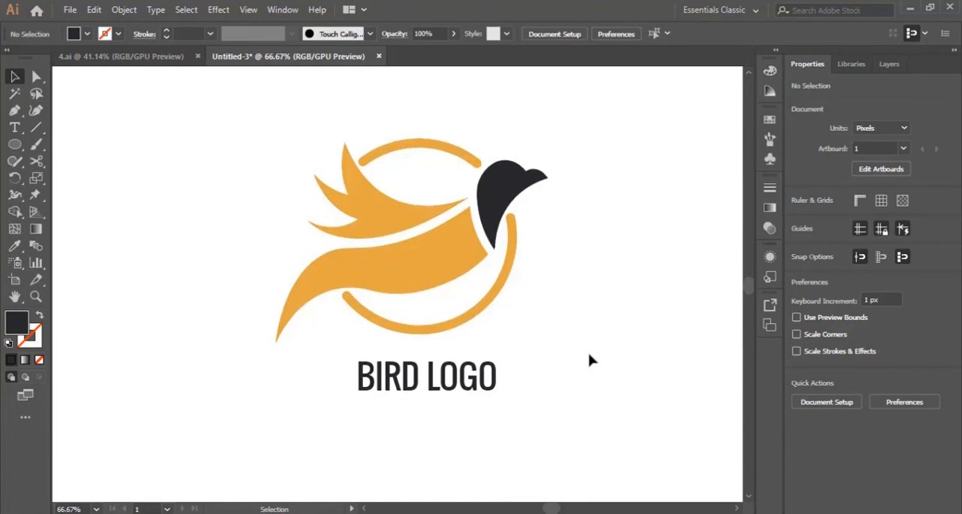